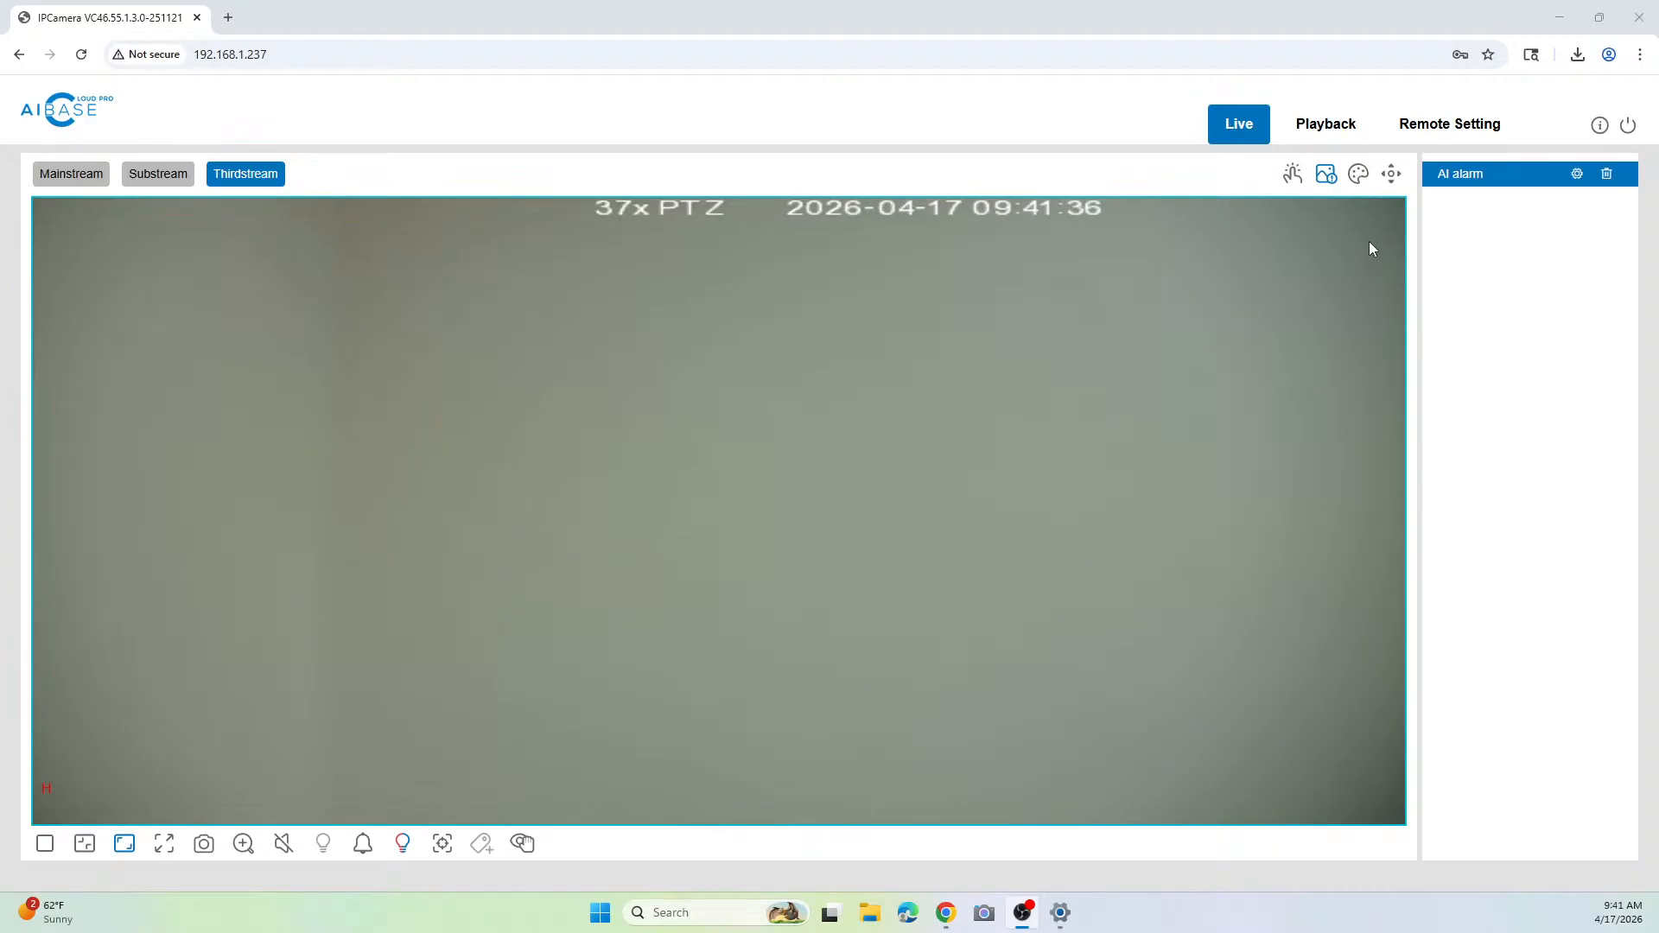
# Step: Open the camera's remote event settings and select Pedestrian and Vehicle detection for configuration
pyautogui.click(1417, 143)
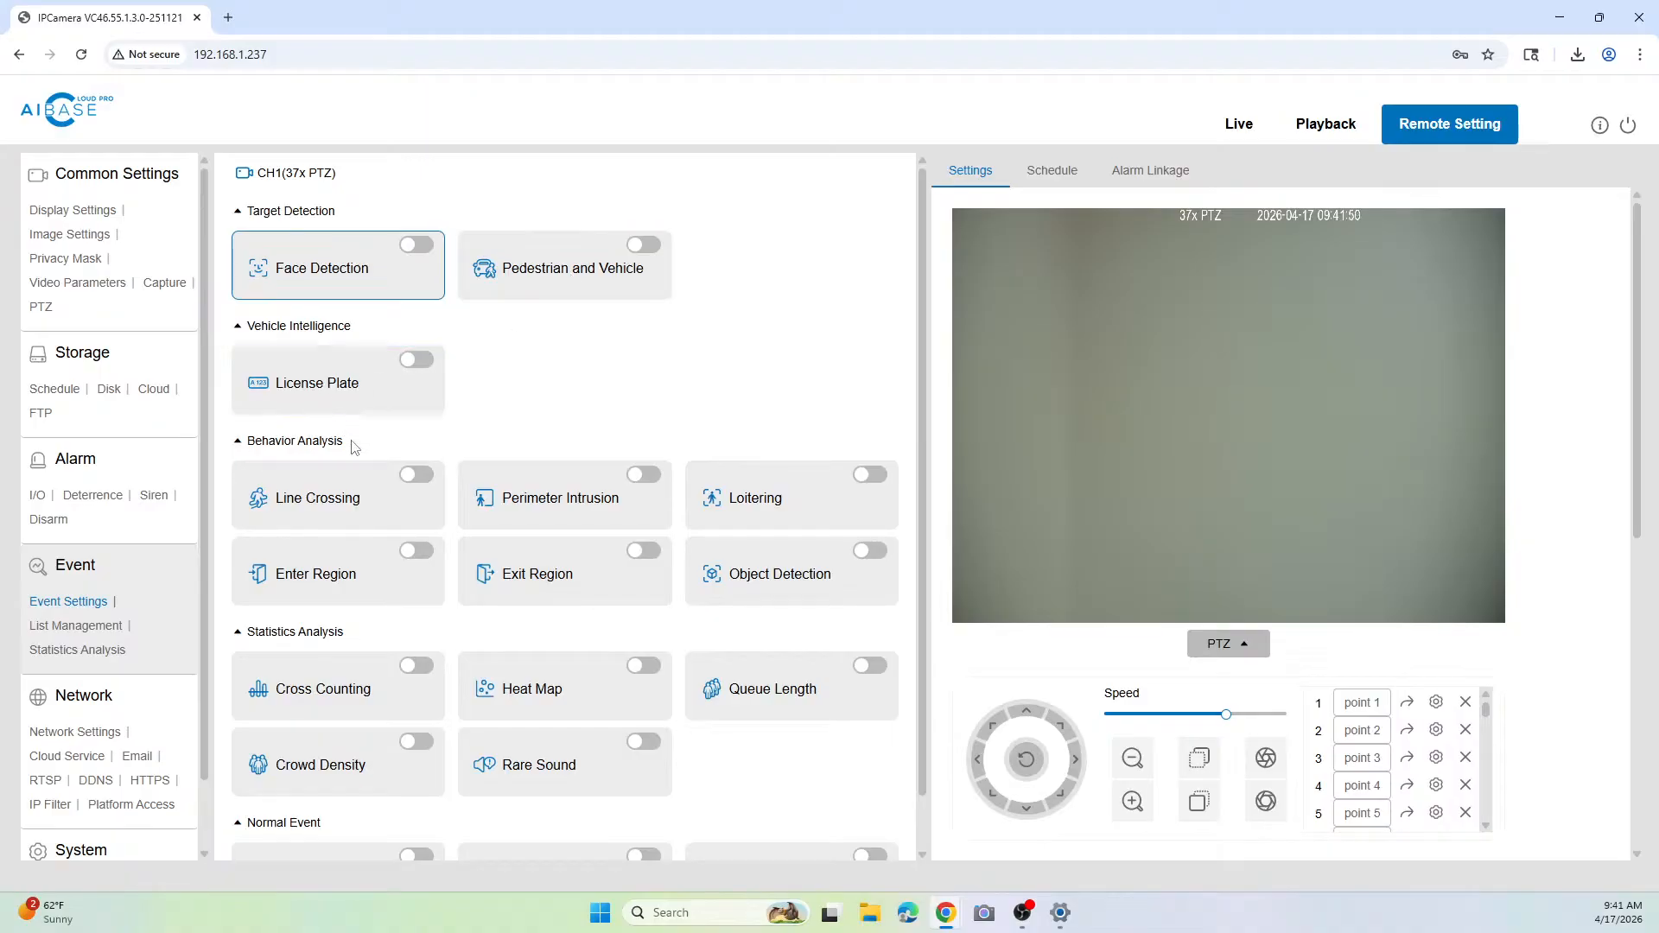
pyautogui.scroll(-1, 354, 445)
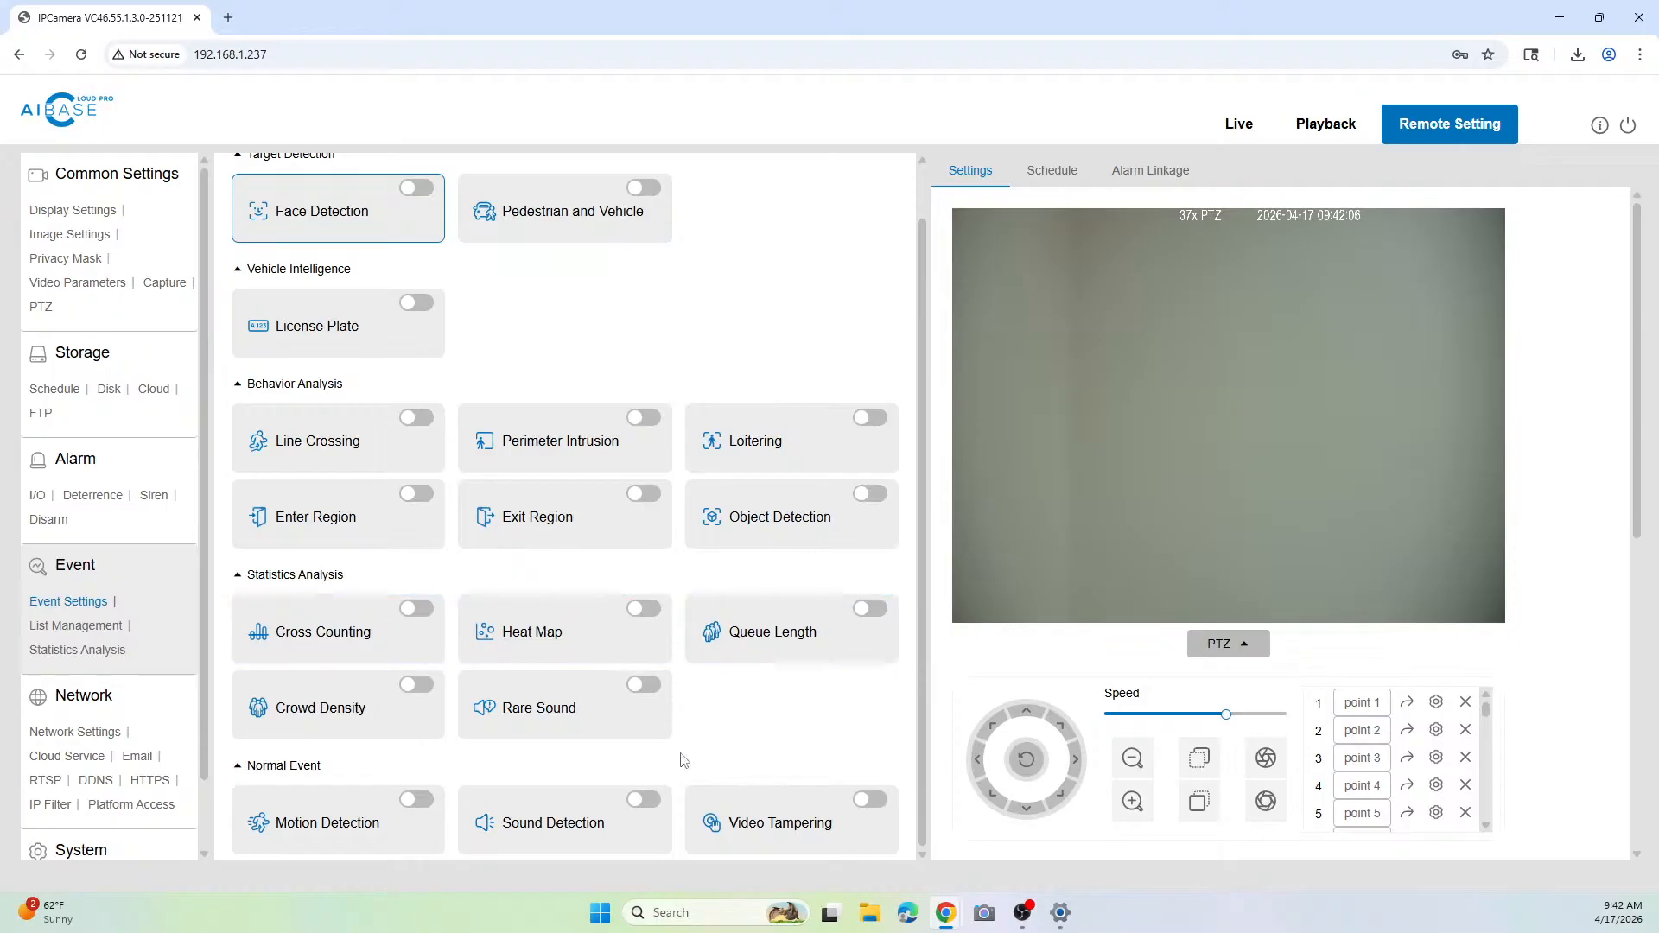
pyautogui.scroll(1, 620, 583)
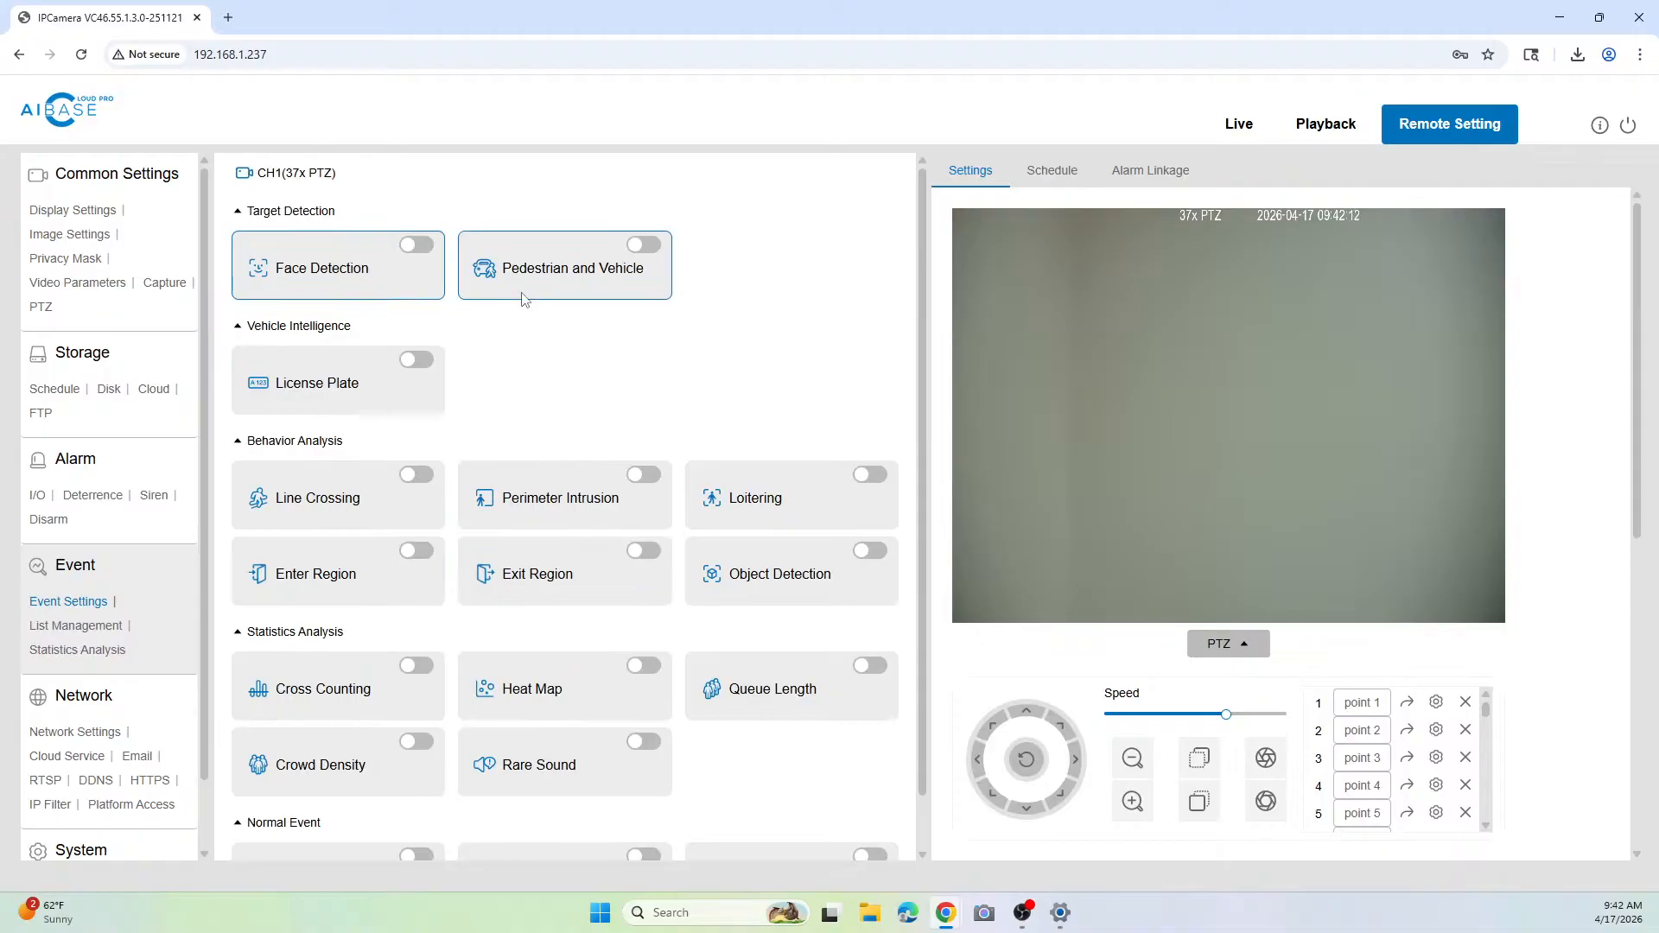
pyautogui.click(565, 279)
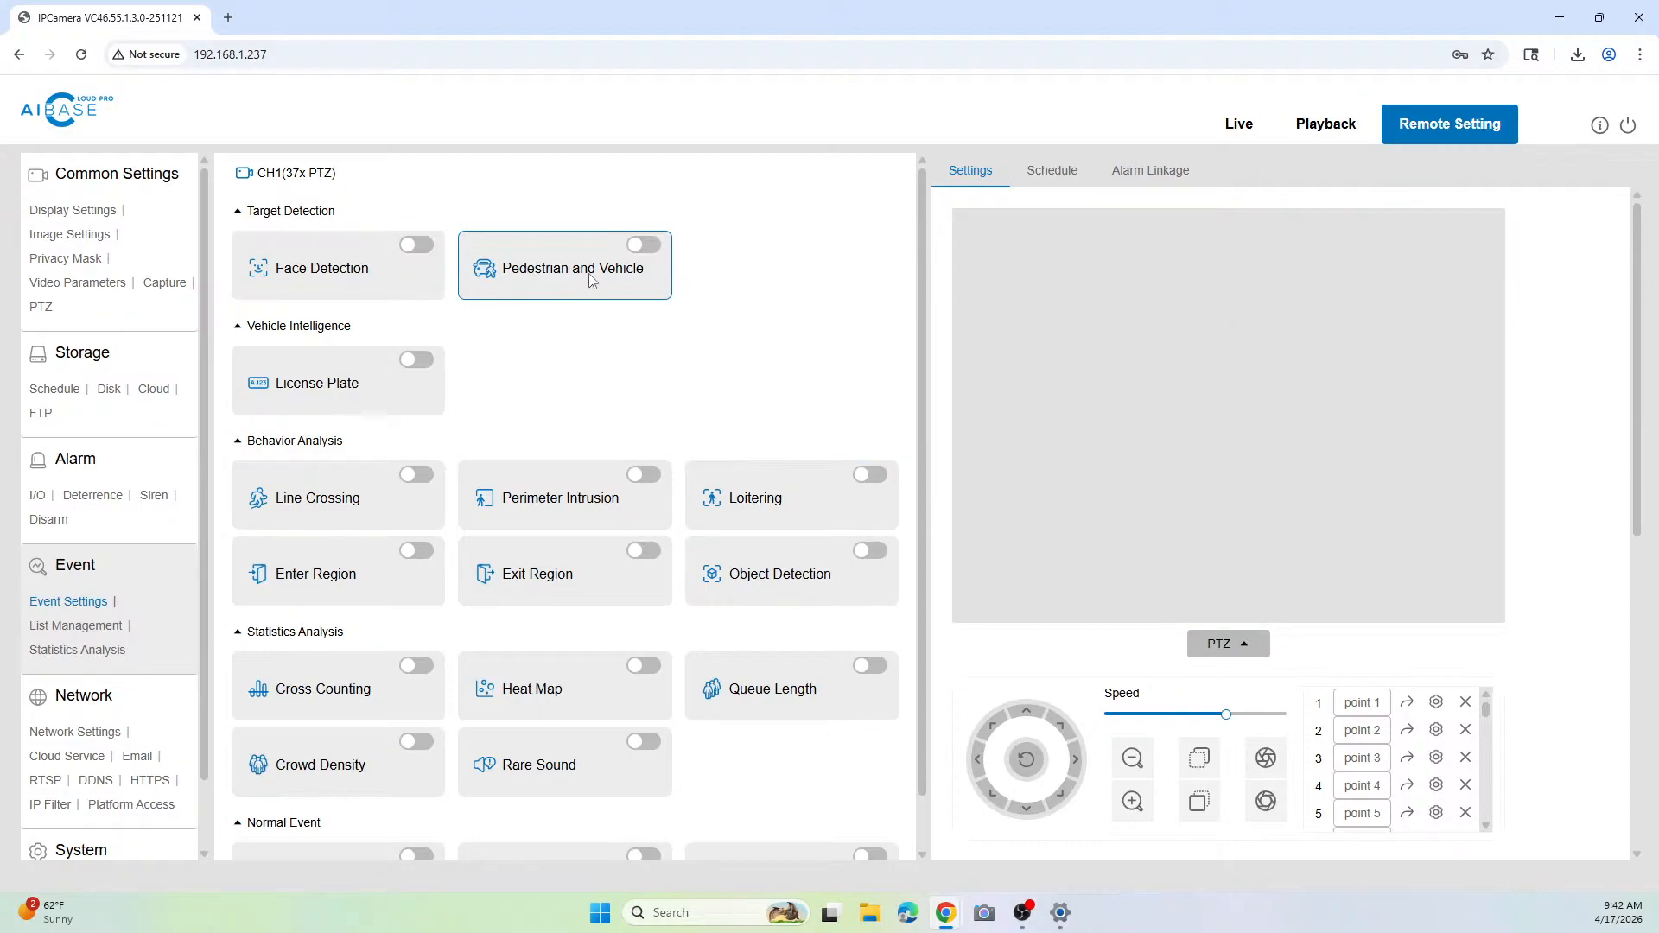
# Step: Rename the first PTZ preset in the Pedestrian and Vehicle settings as Driveway
pyautogui.scroll(-1, 1044, 523)
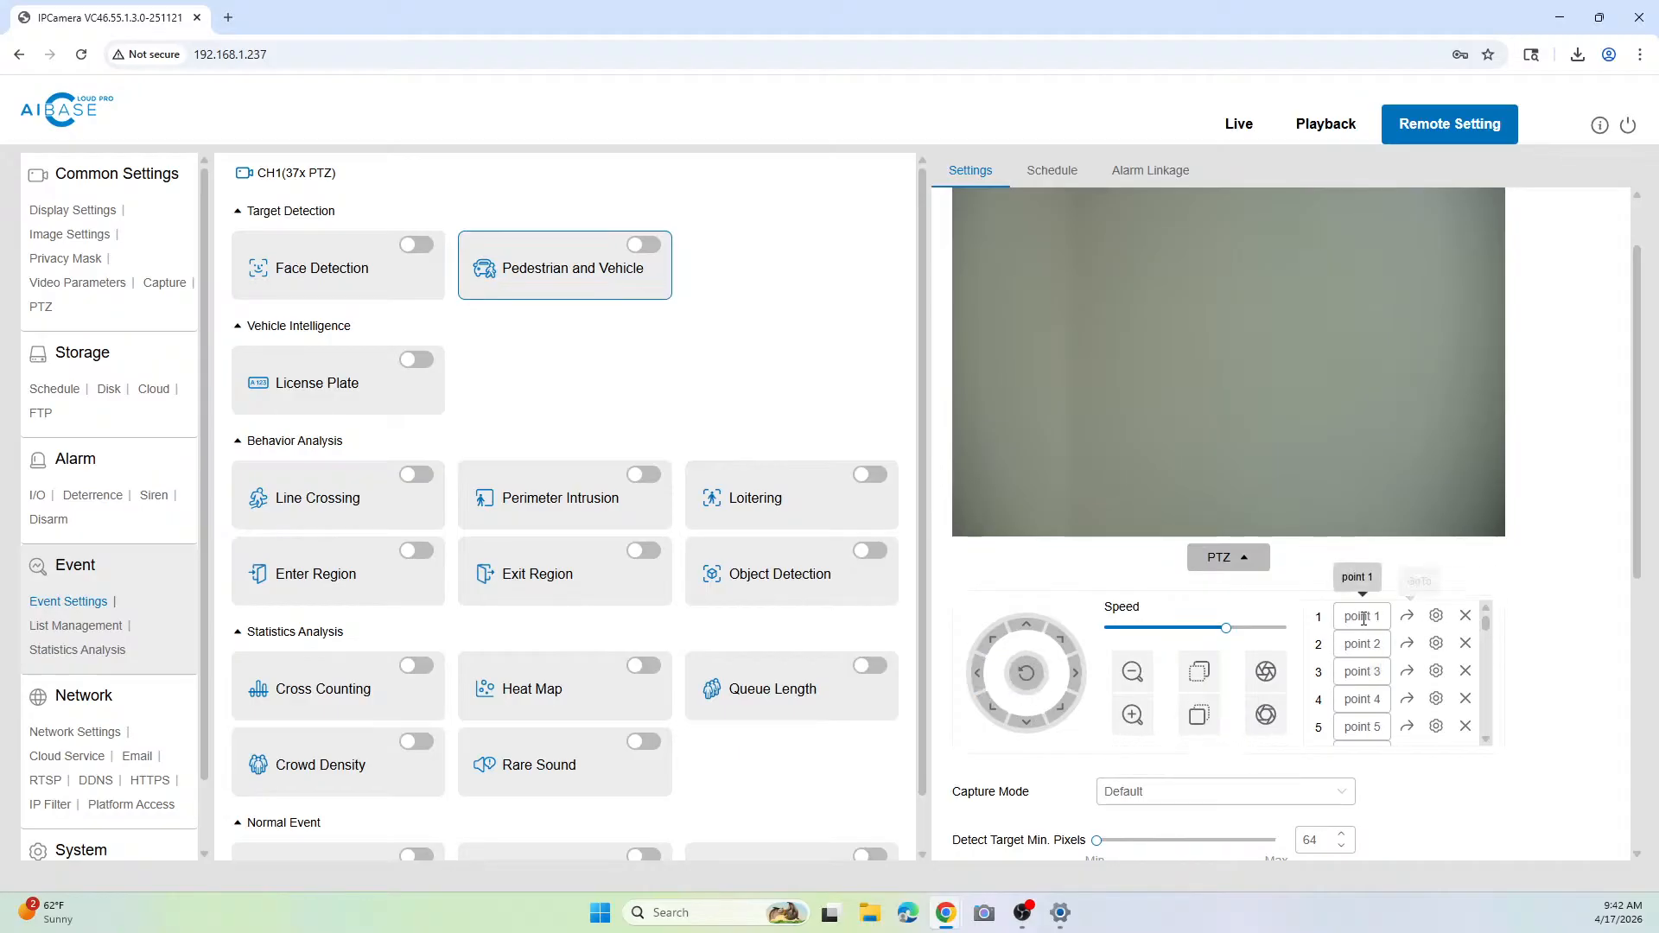
pyautogui.moveTo(1345, 616); pyautogui.dragTo(1390, 615)
pyautogui.write('F')
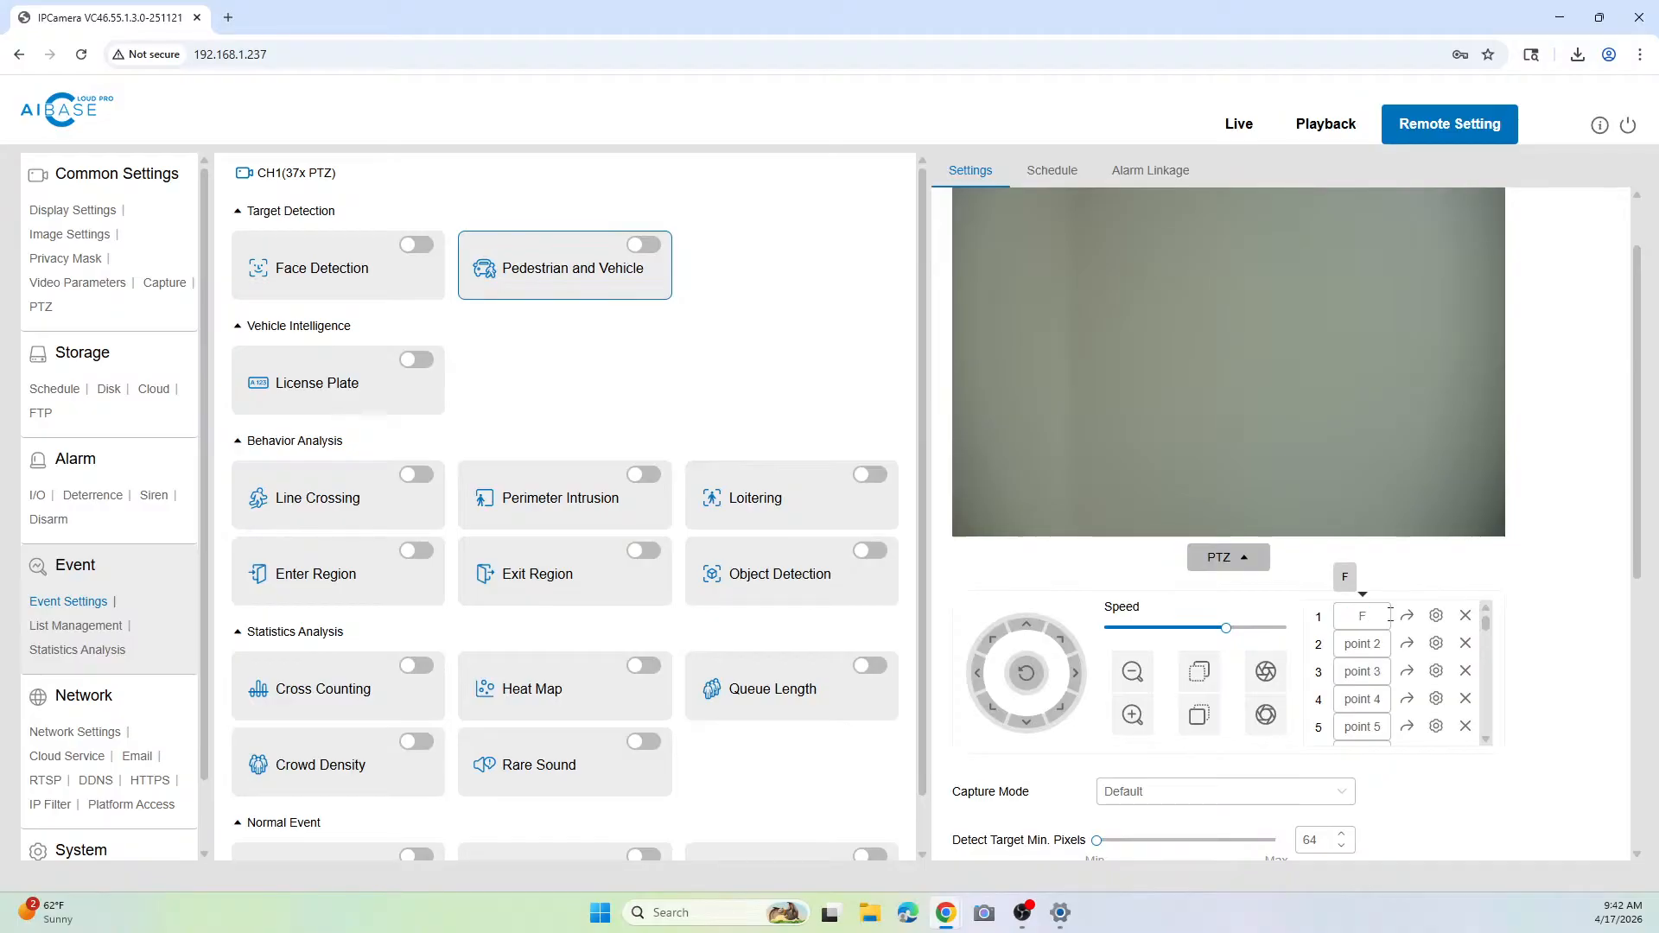
pyautogui.write('riveway')
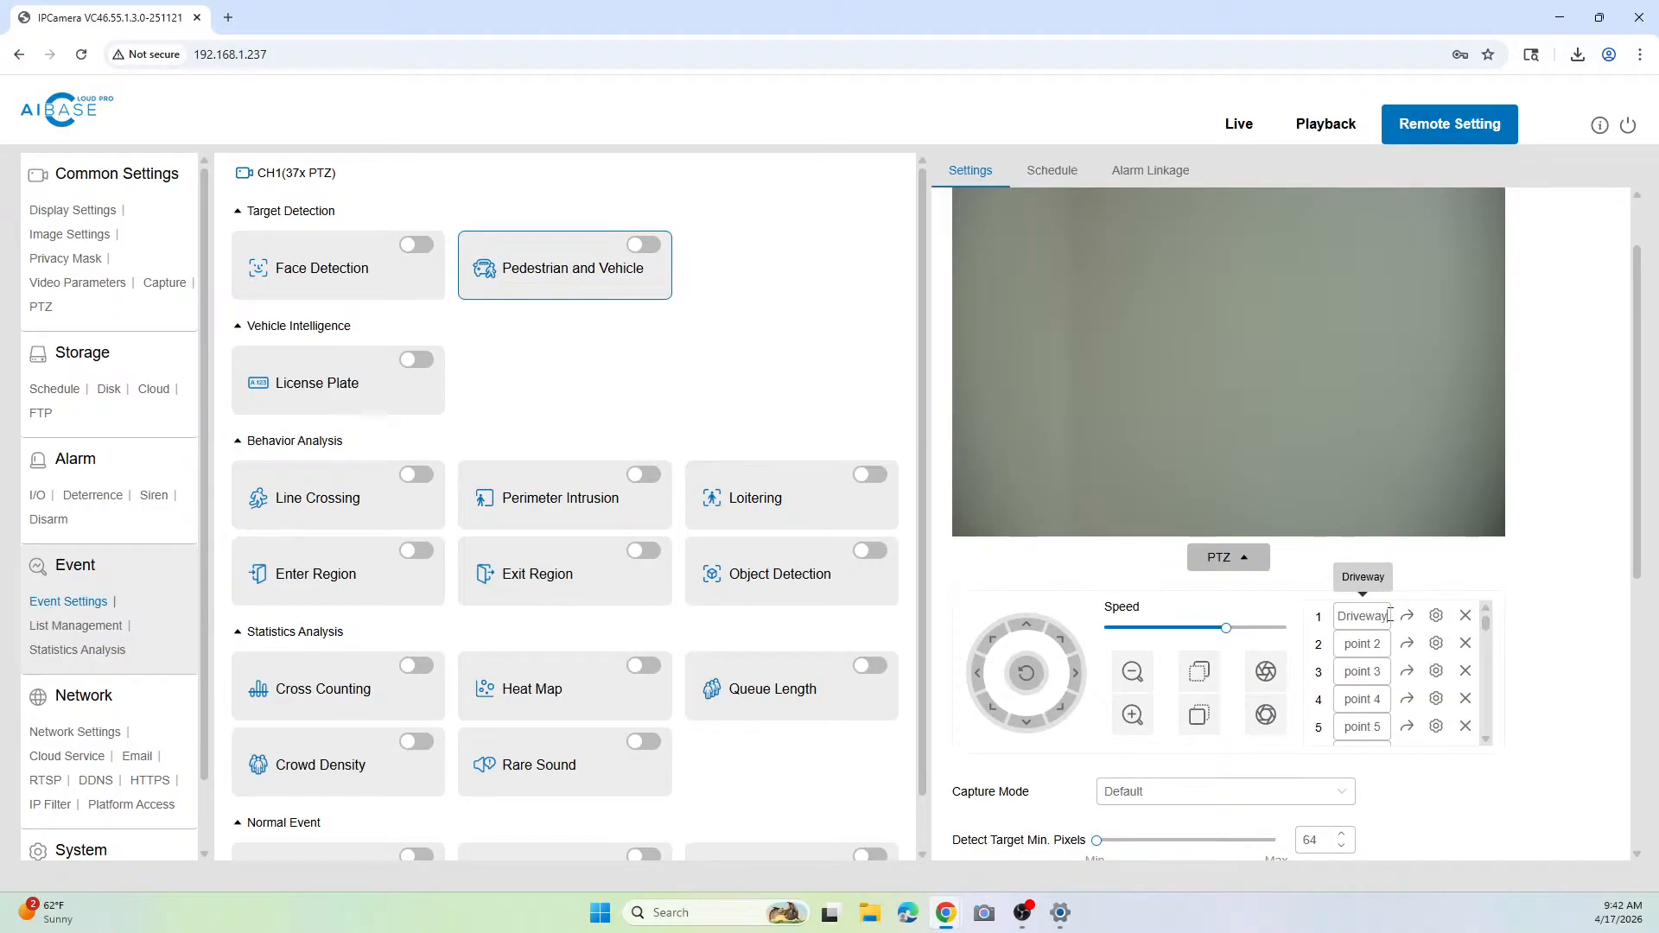
# Step: Rename the second PTZ preset as Right Entrance
pyautogui.doubleClick(1357, 643)
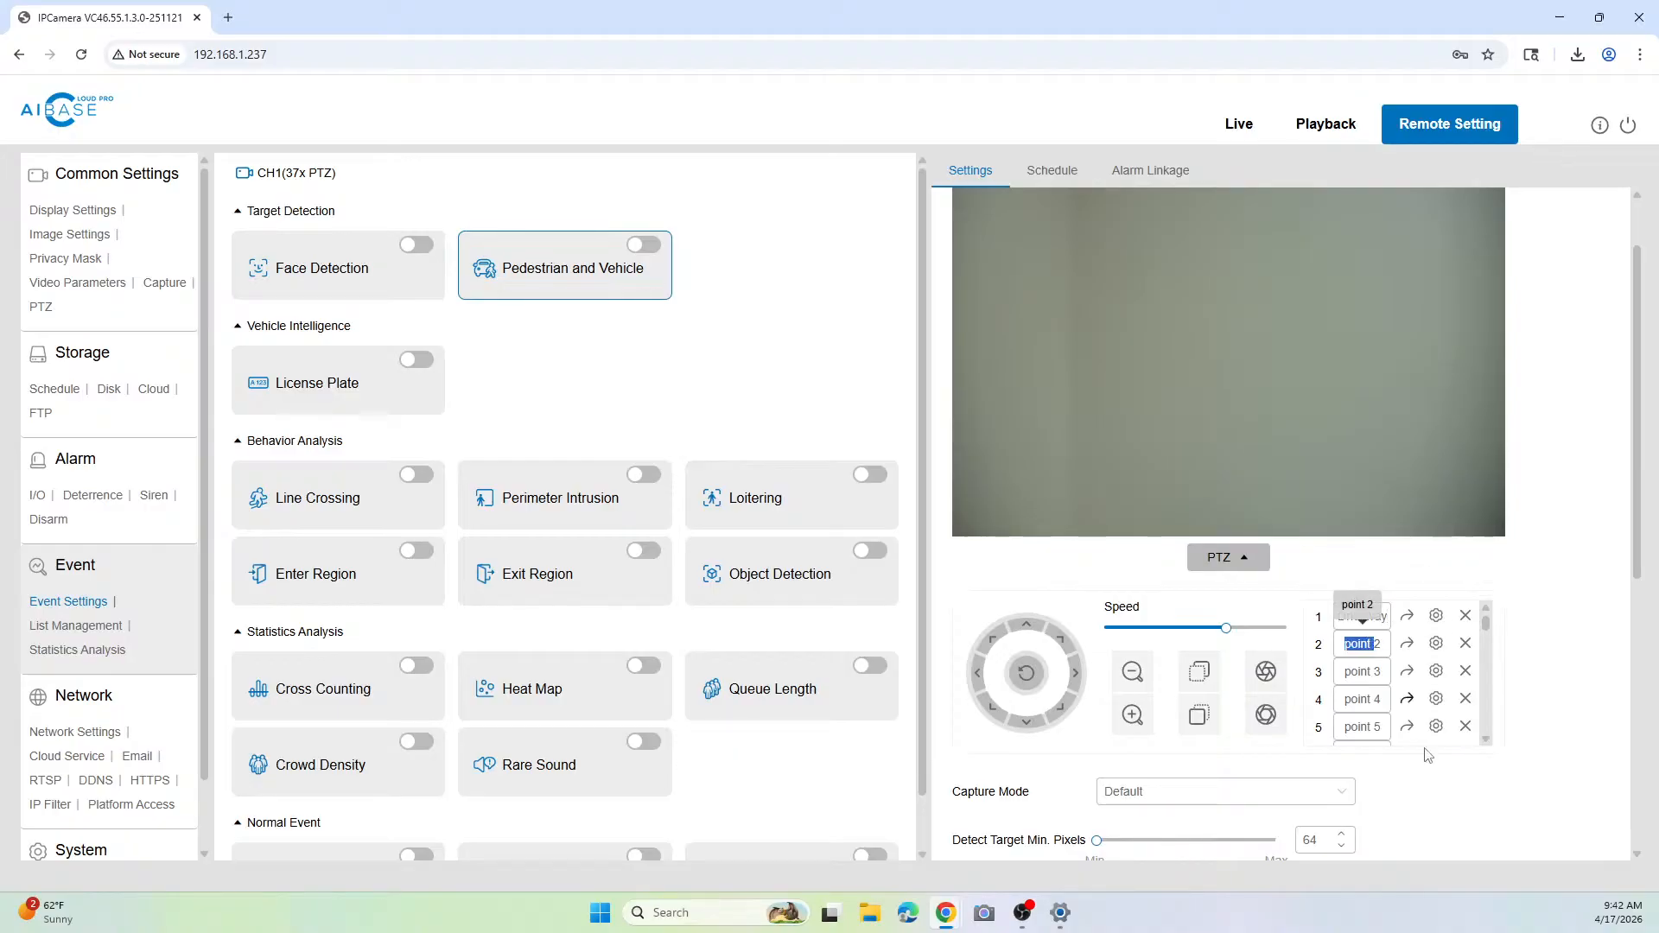
pyautogui.tripleClick(1381, 649)
pyautogui.write('Righ')
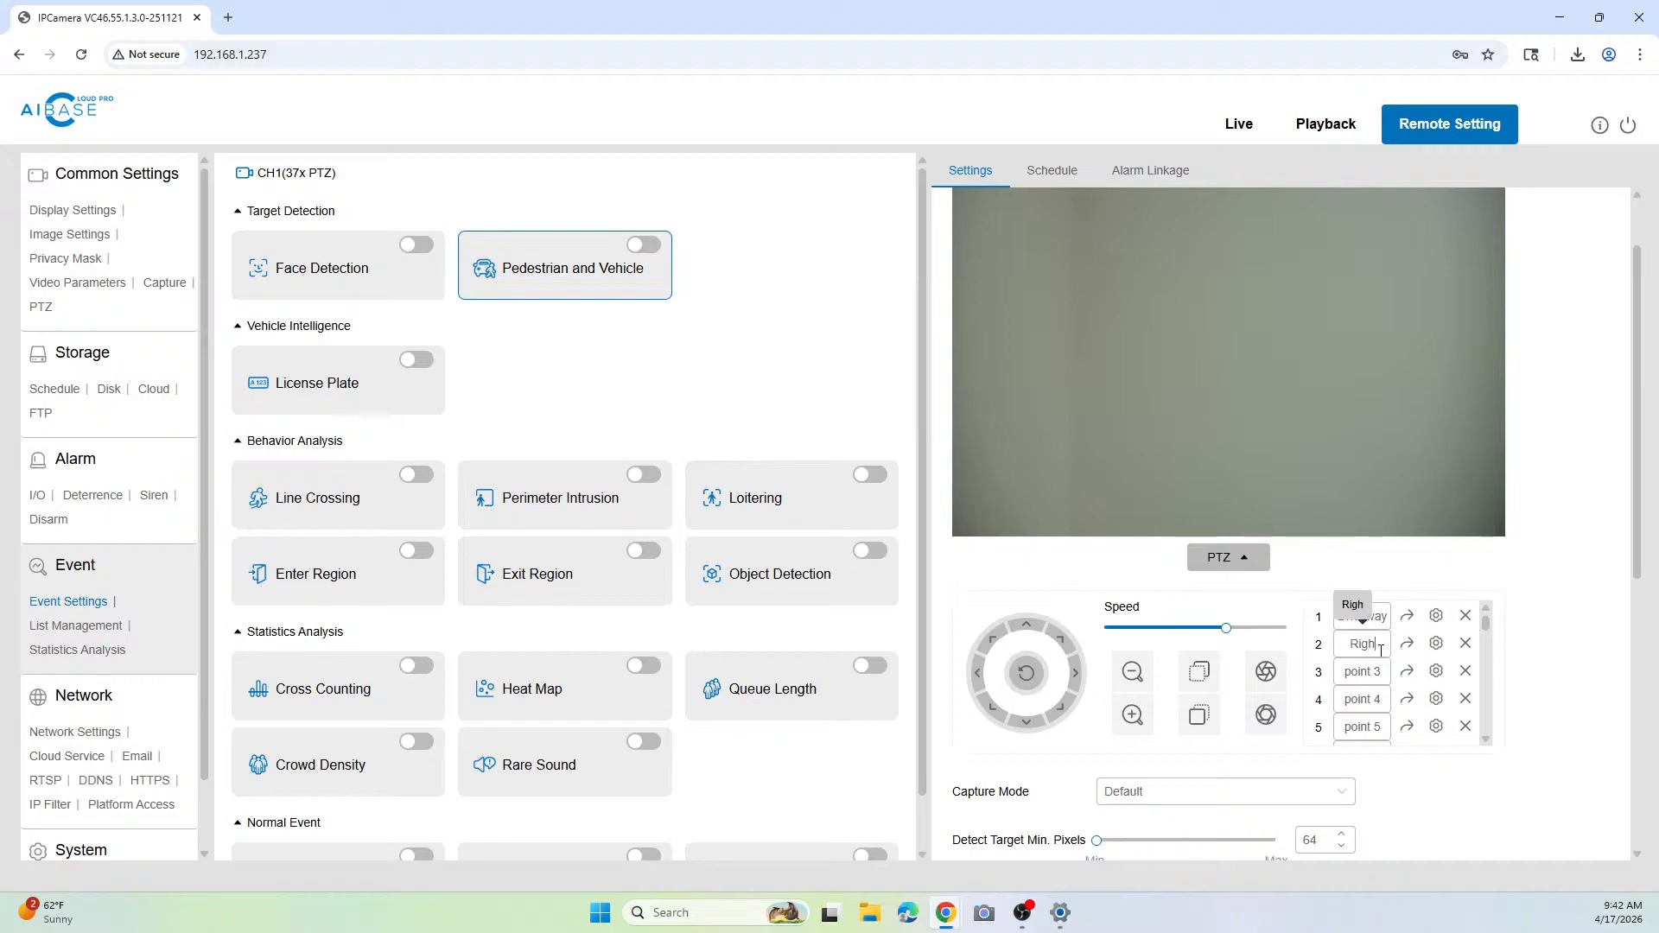
pyautogui.write('t Entrance')
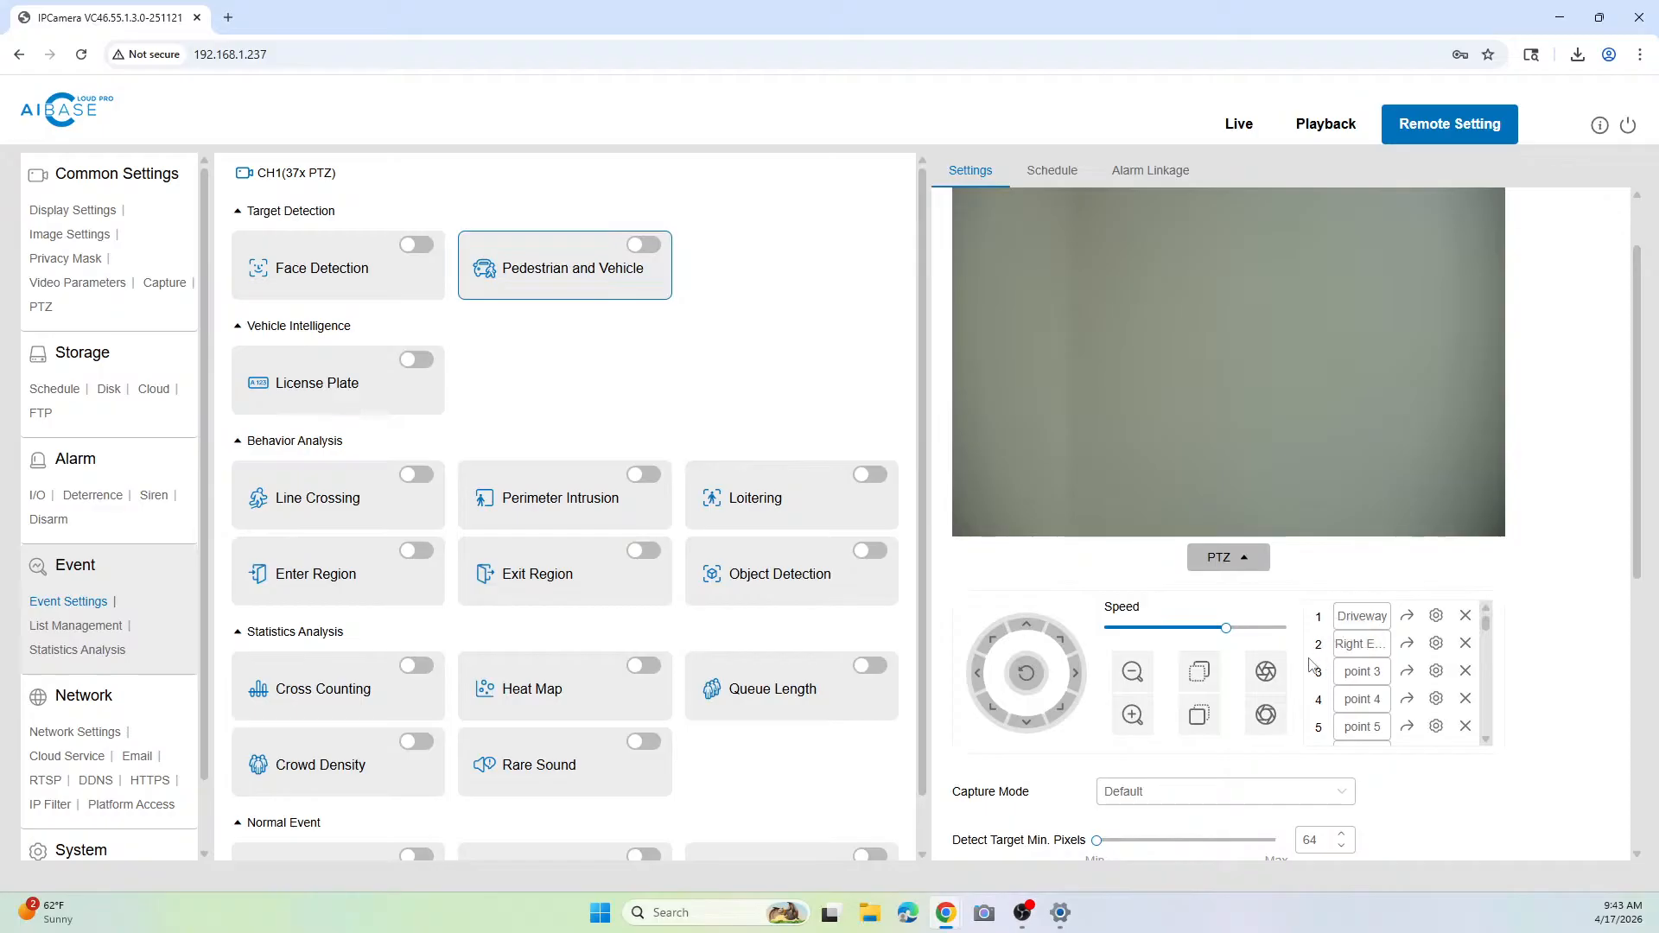
# Step: Pan the PTZ camera to the right from the Pedestrian and Vehicle settings
pyautogui.scroll(-5, 1401, 760)
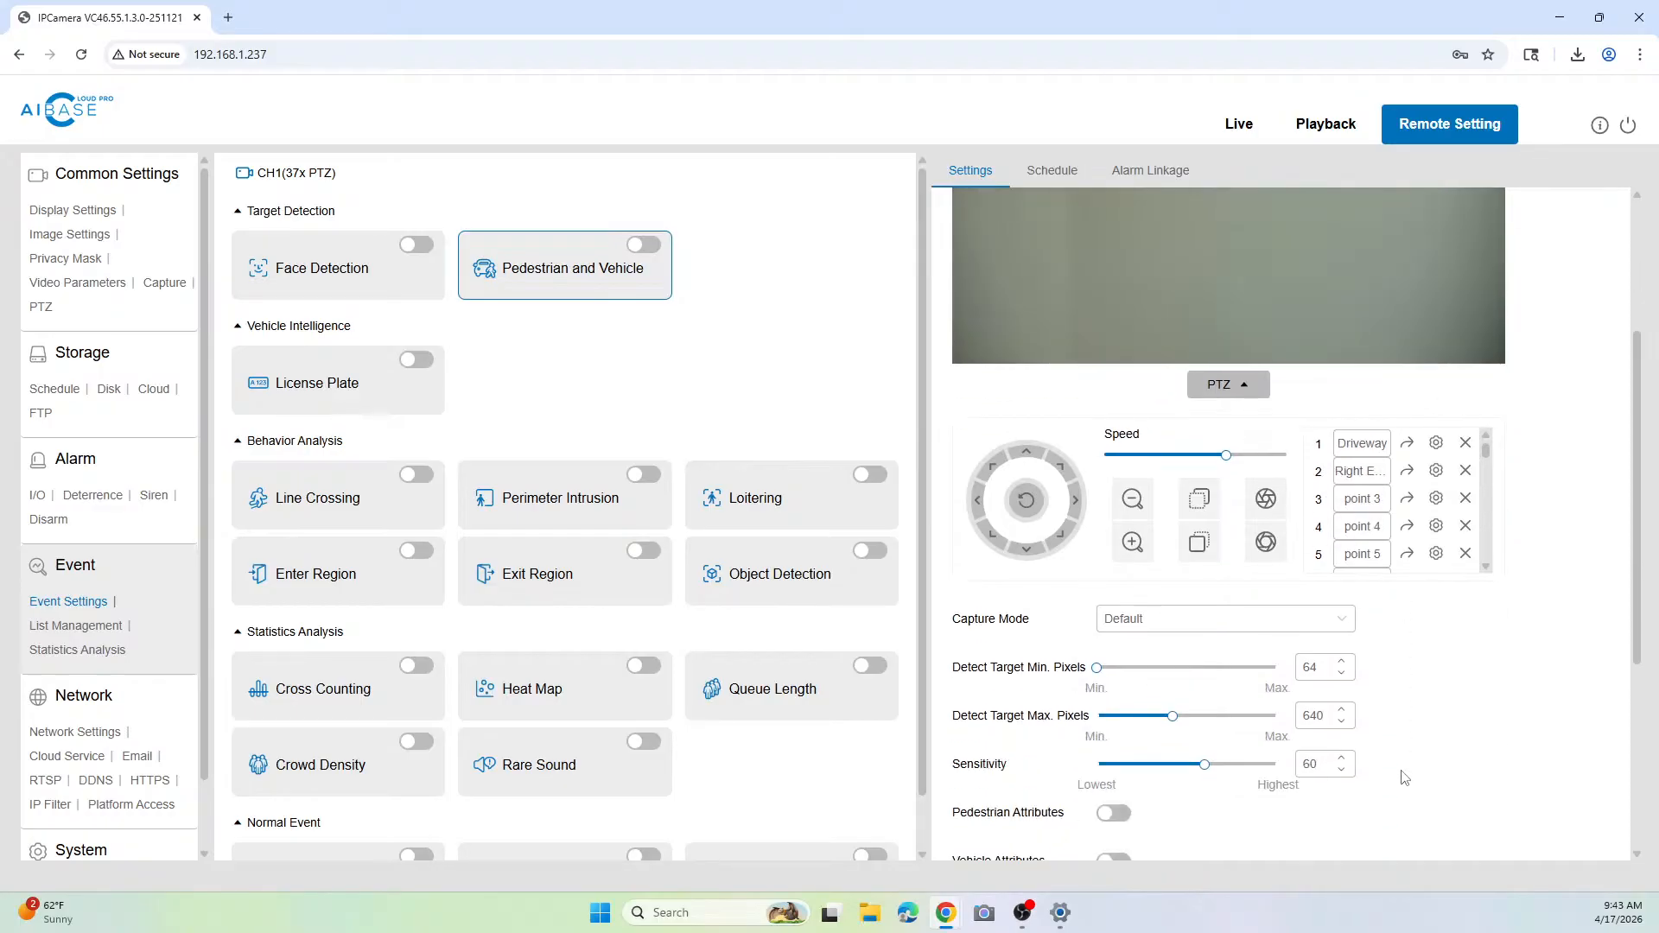
pyautogui.scroll(6, 1382, 758)
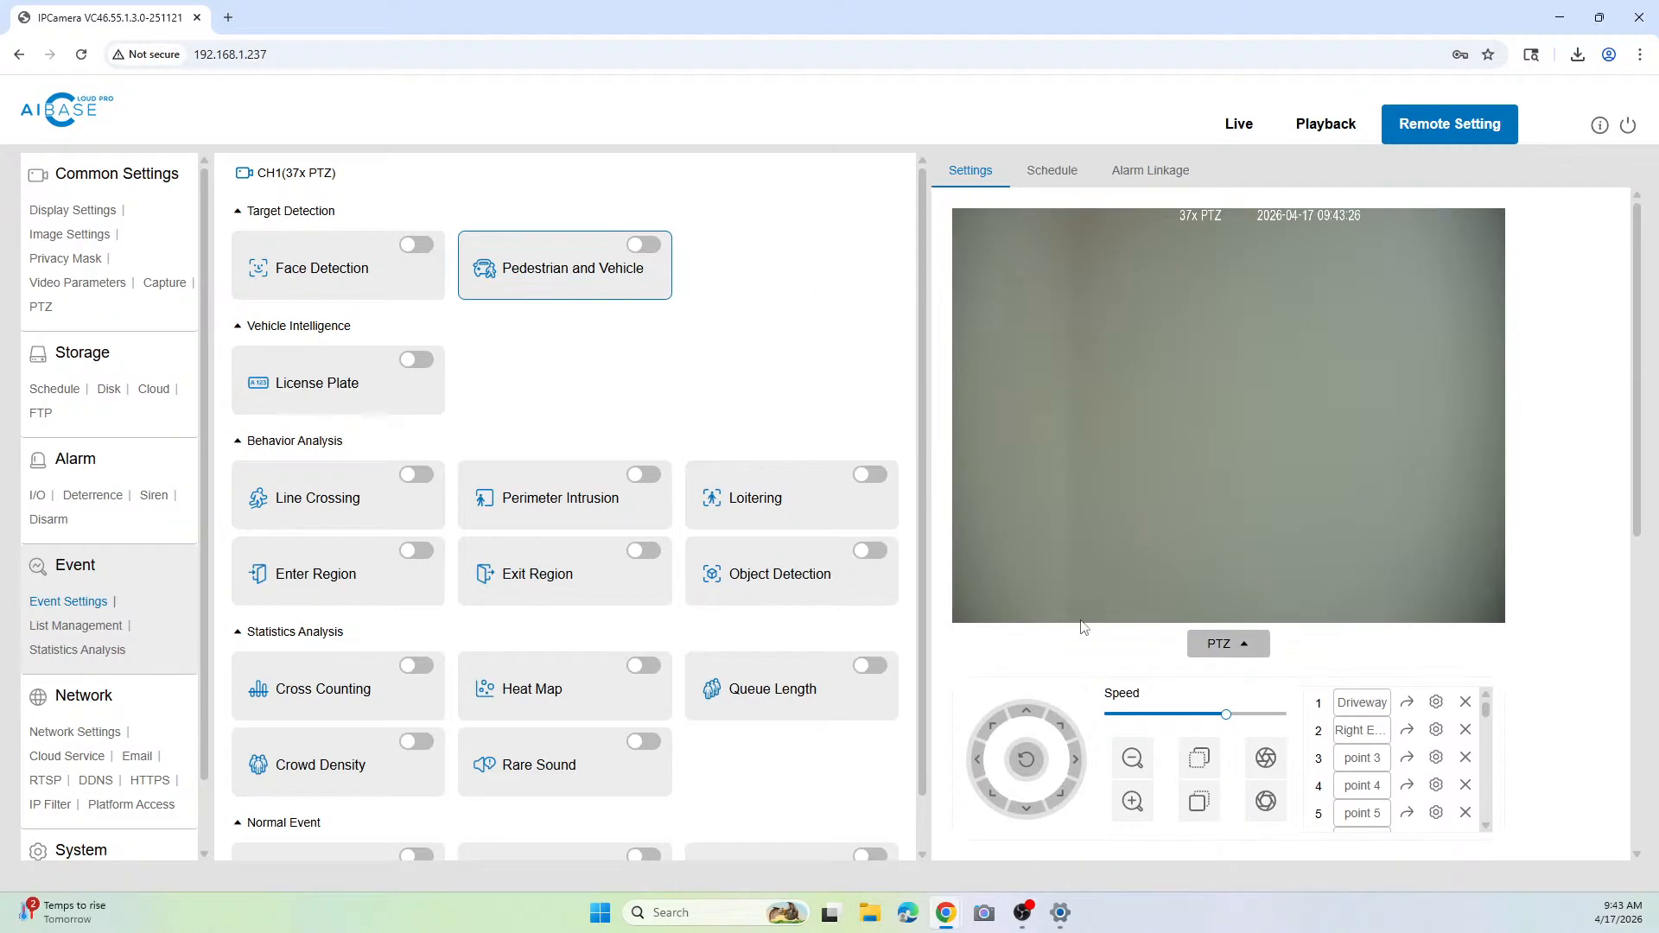
pyautogui.click(1075, 769)
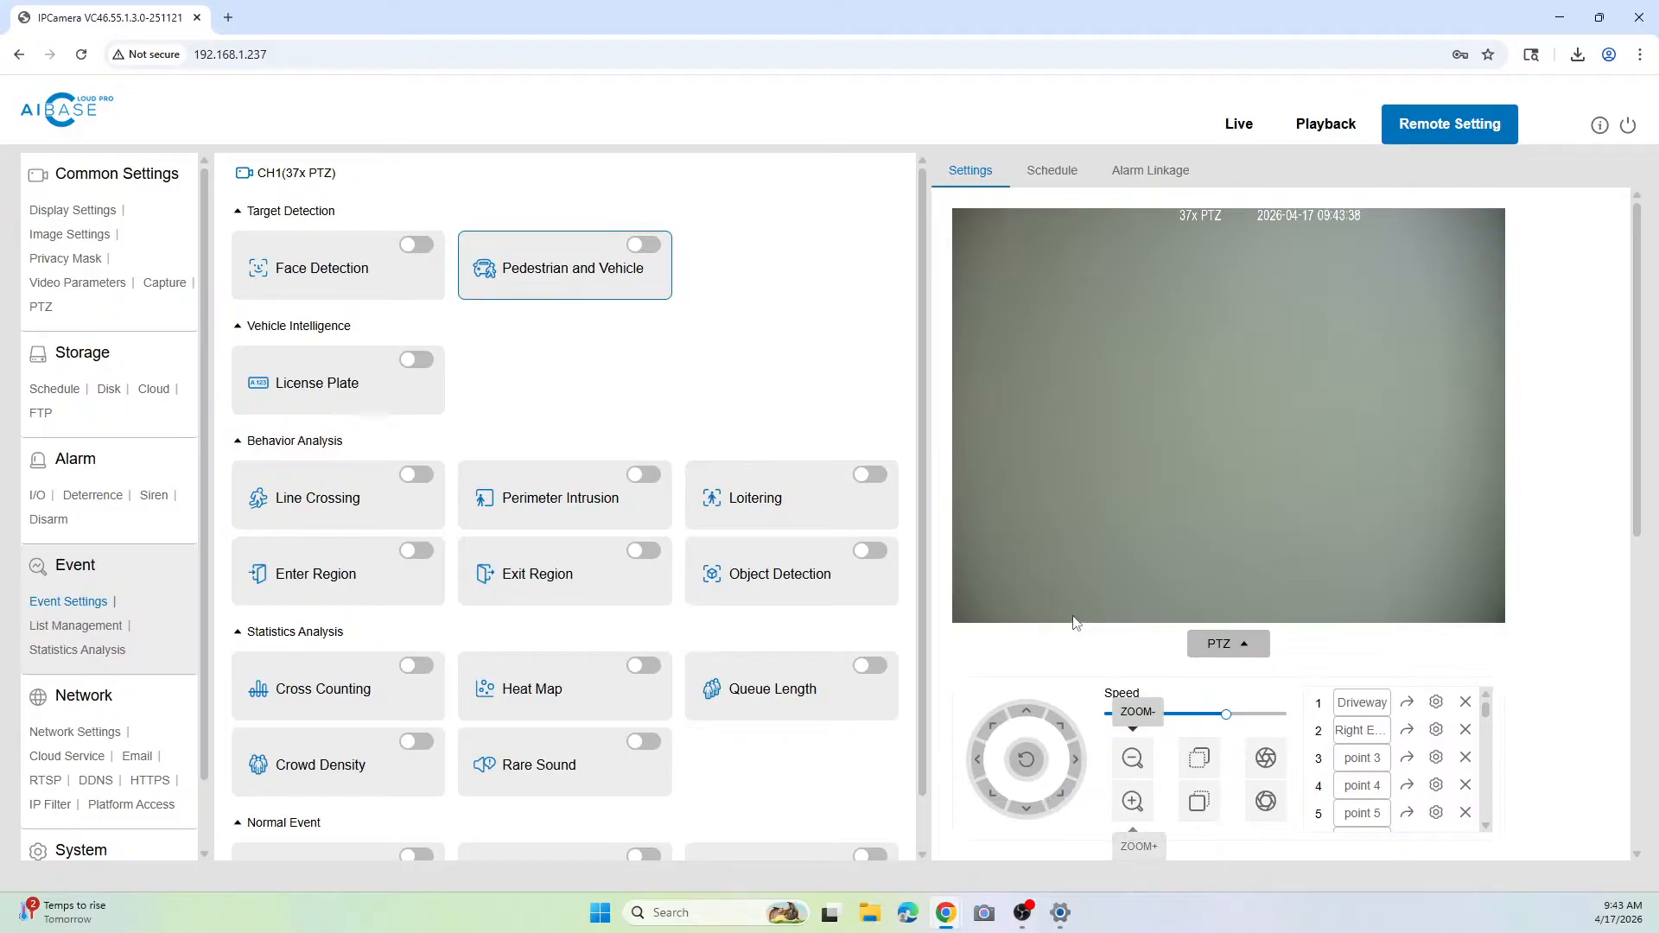
# Step: Enable Pedestrian Attributes and Vehicle Attributes for the Pedestrian and Vehicle detection
pyautogui.scroll(-3, 1068, 628)
pyautogui.scroll(-2, 1068, 628)
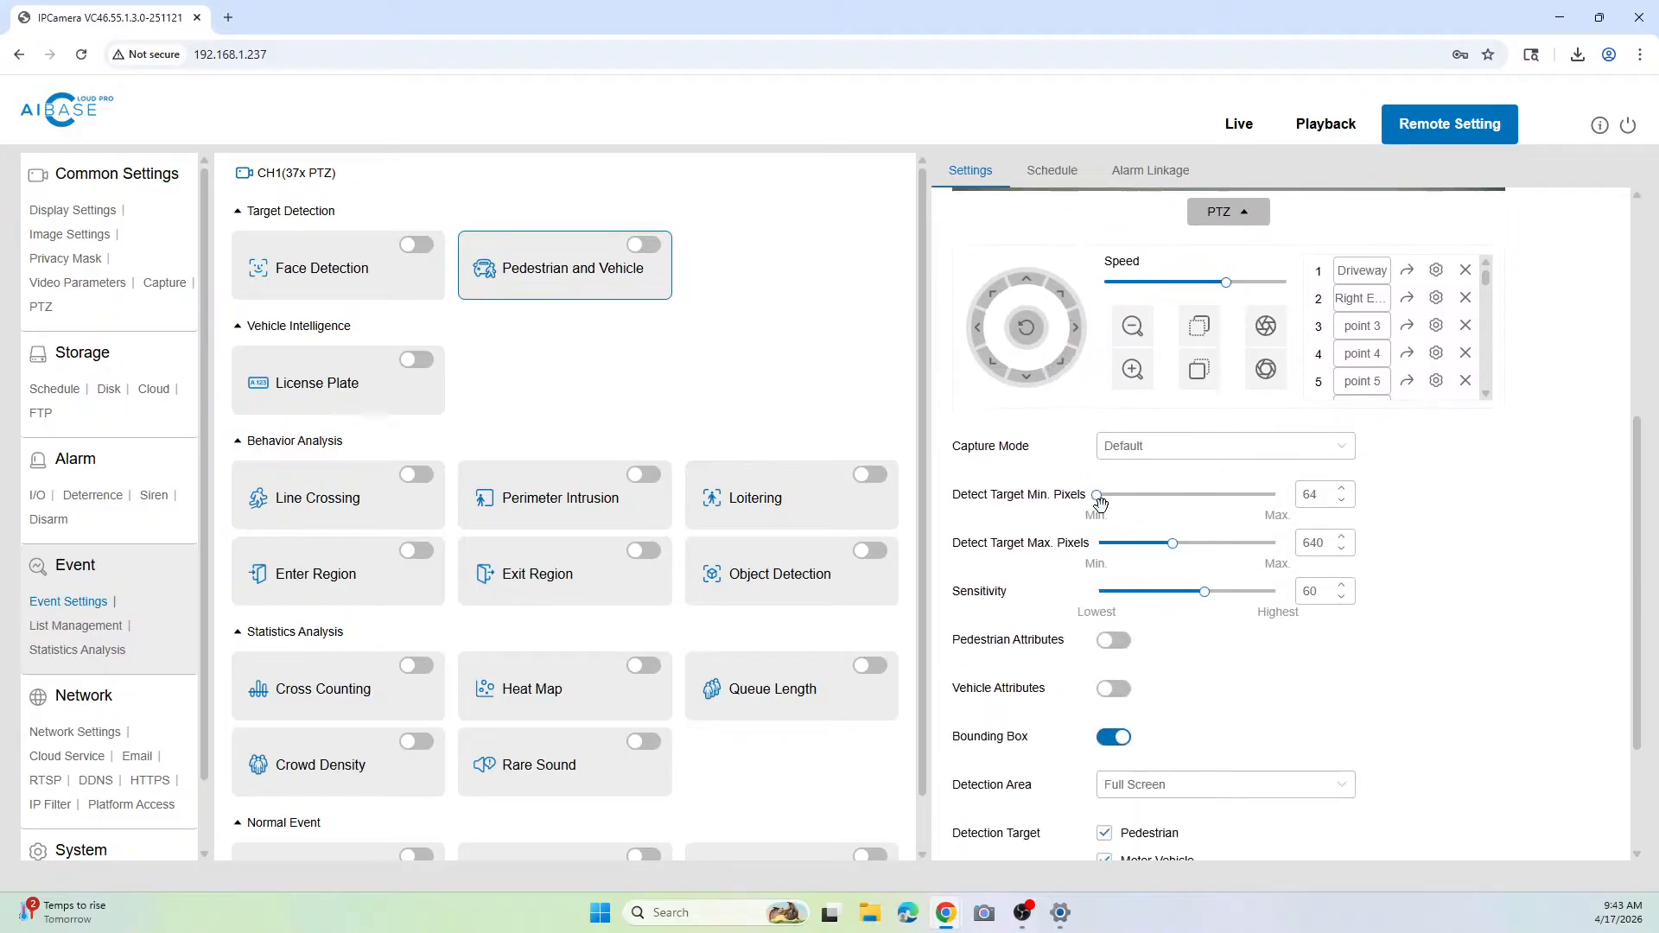
pyautogui.scroll(-2, 1094, 657)
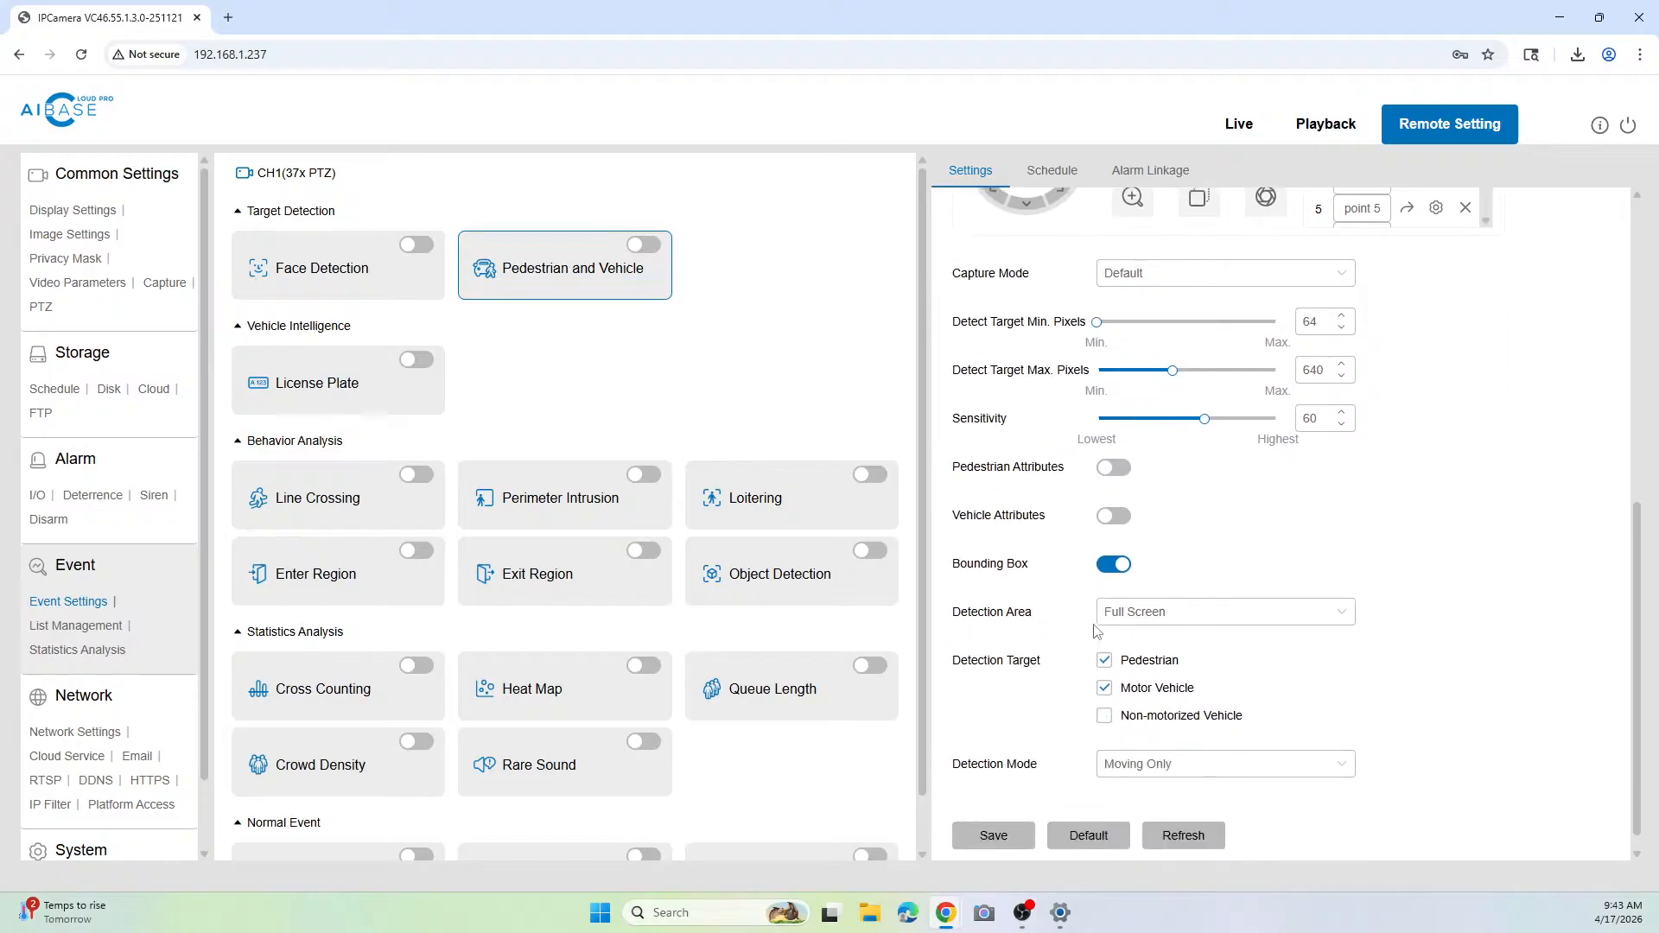
pyautogui.click(1116, 471)
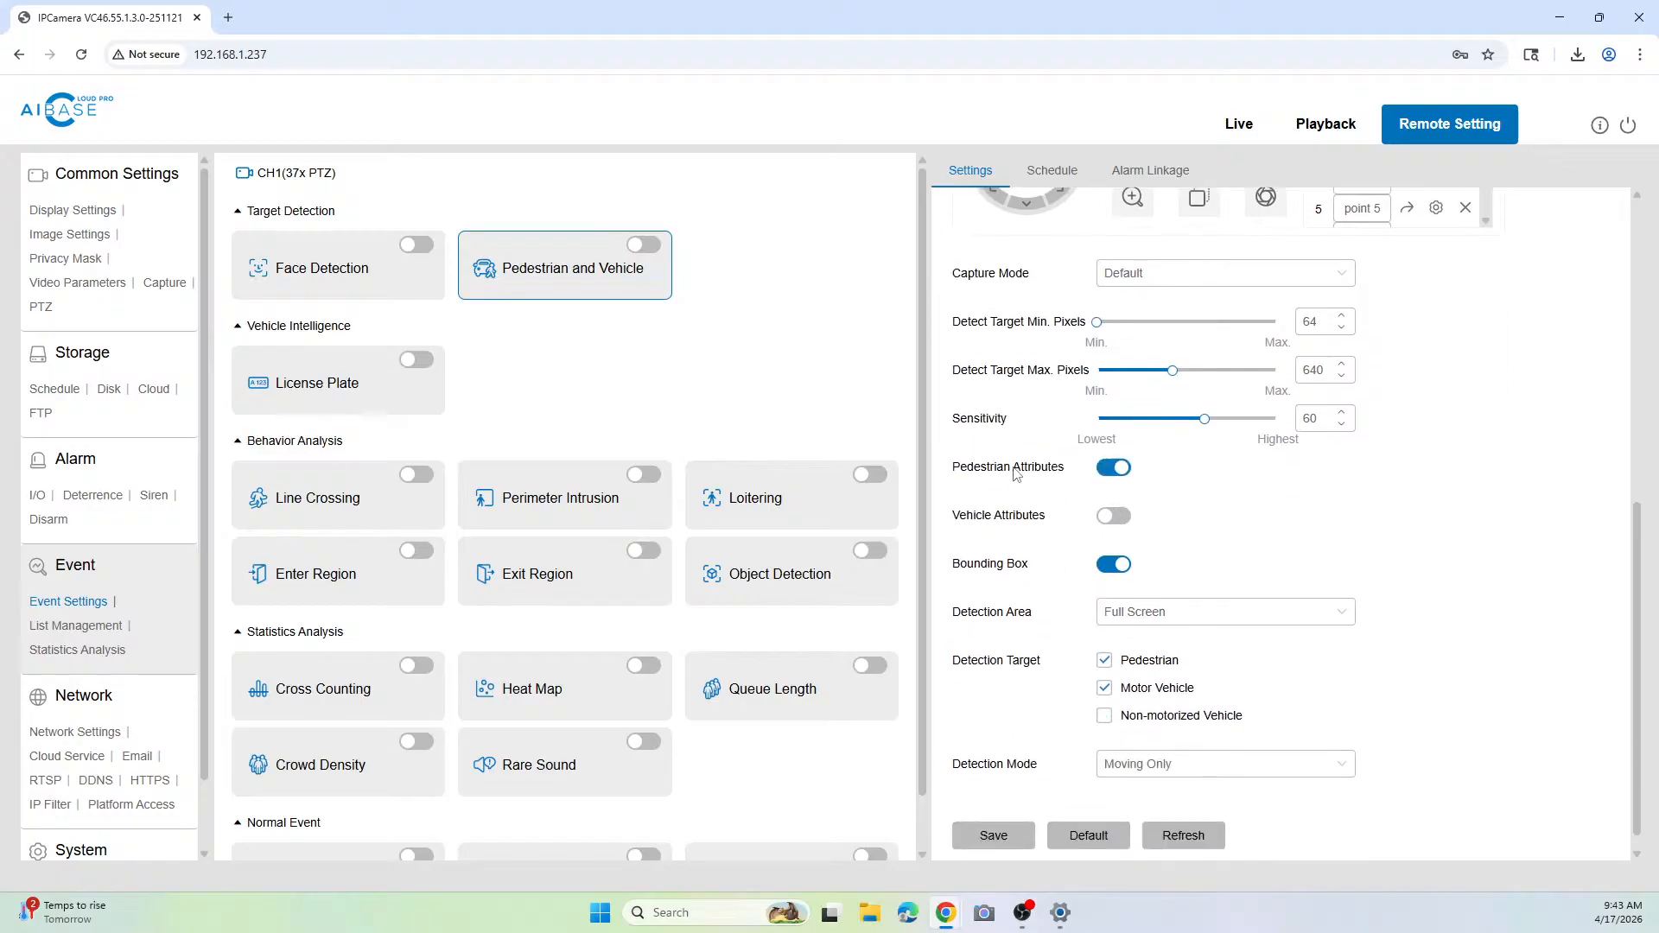
pyautogui.click(1108, 516)
# Step: Add Non-motorized Vehicle to the detection targets and save the detection settings
pyautogui.click(1106, 717)
pyautogui.scroll(1, 1011, 734)
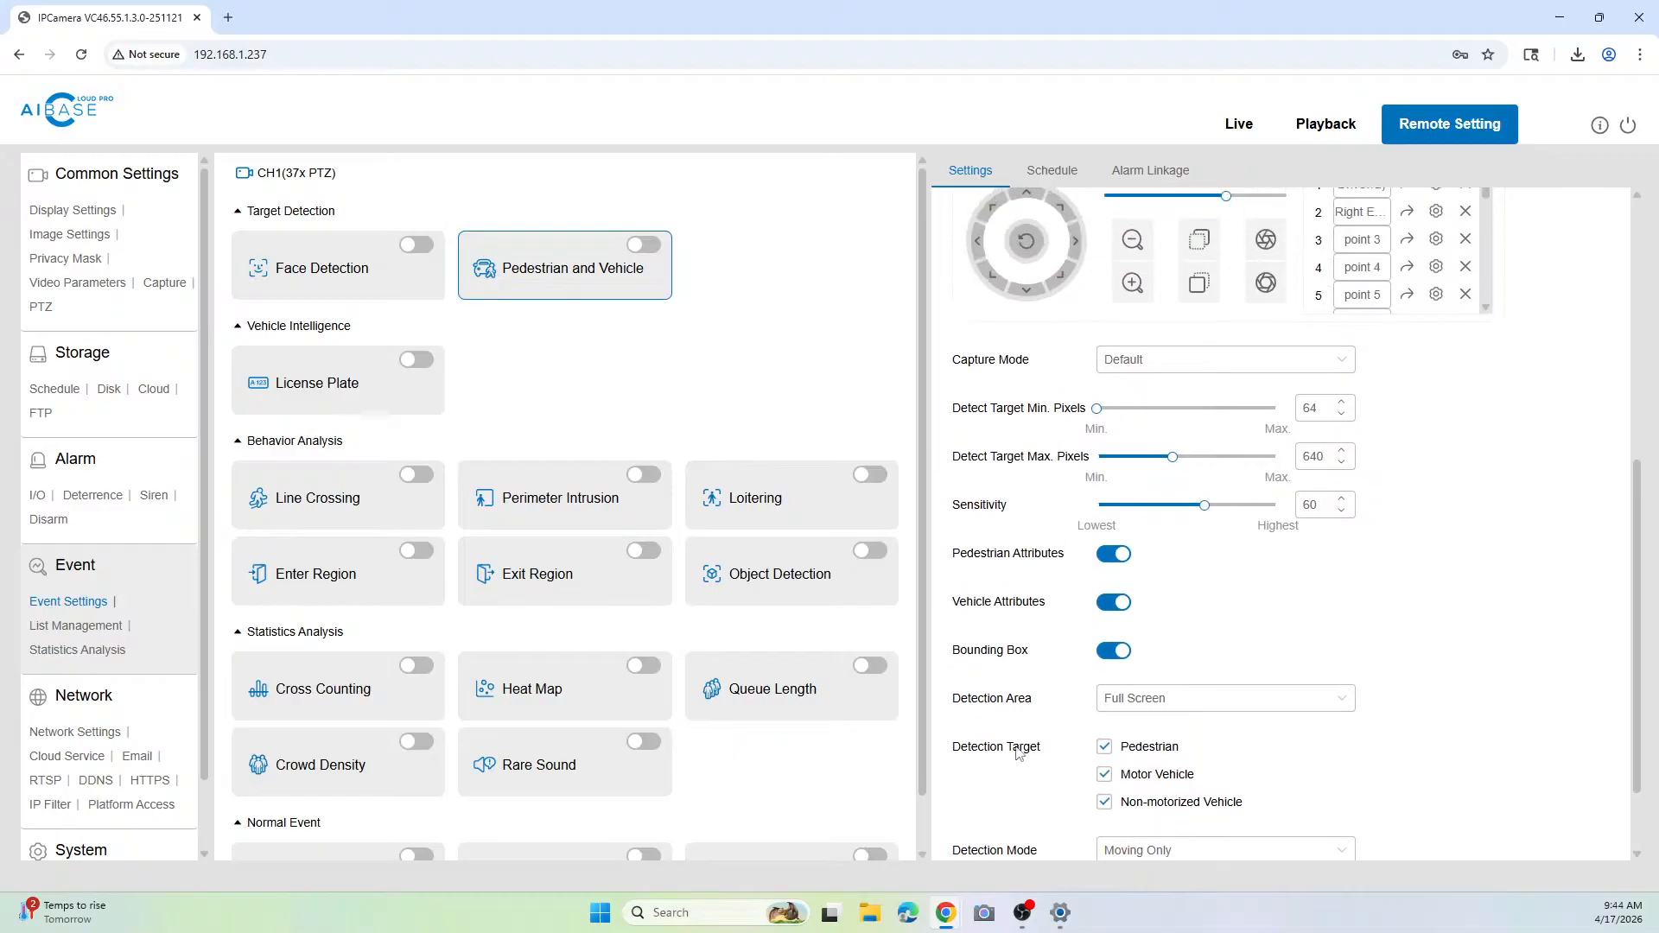
pyautogui.scroll(-1, 1019, 751)
pyautogui.click(990, 818)
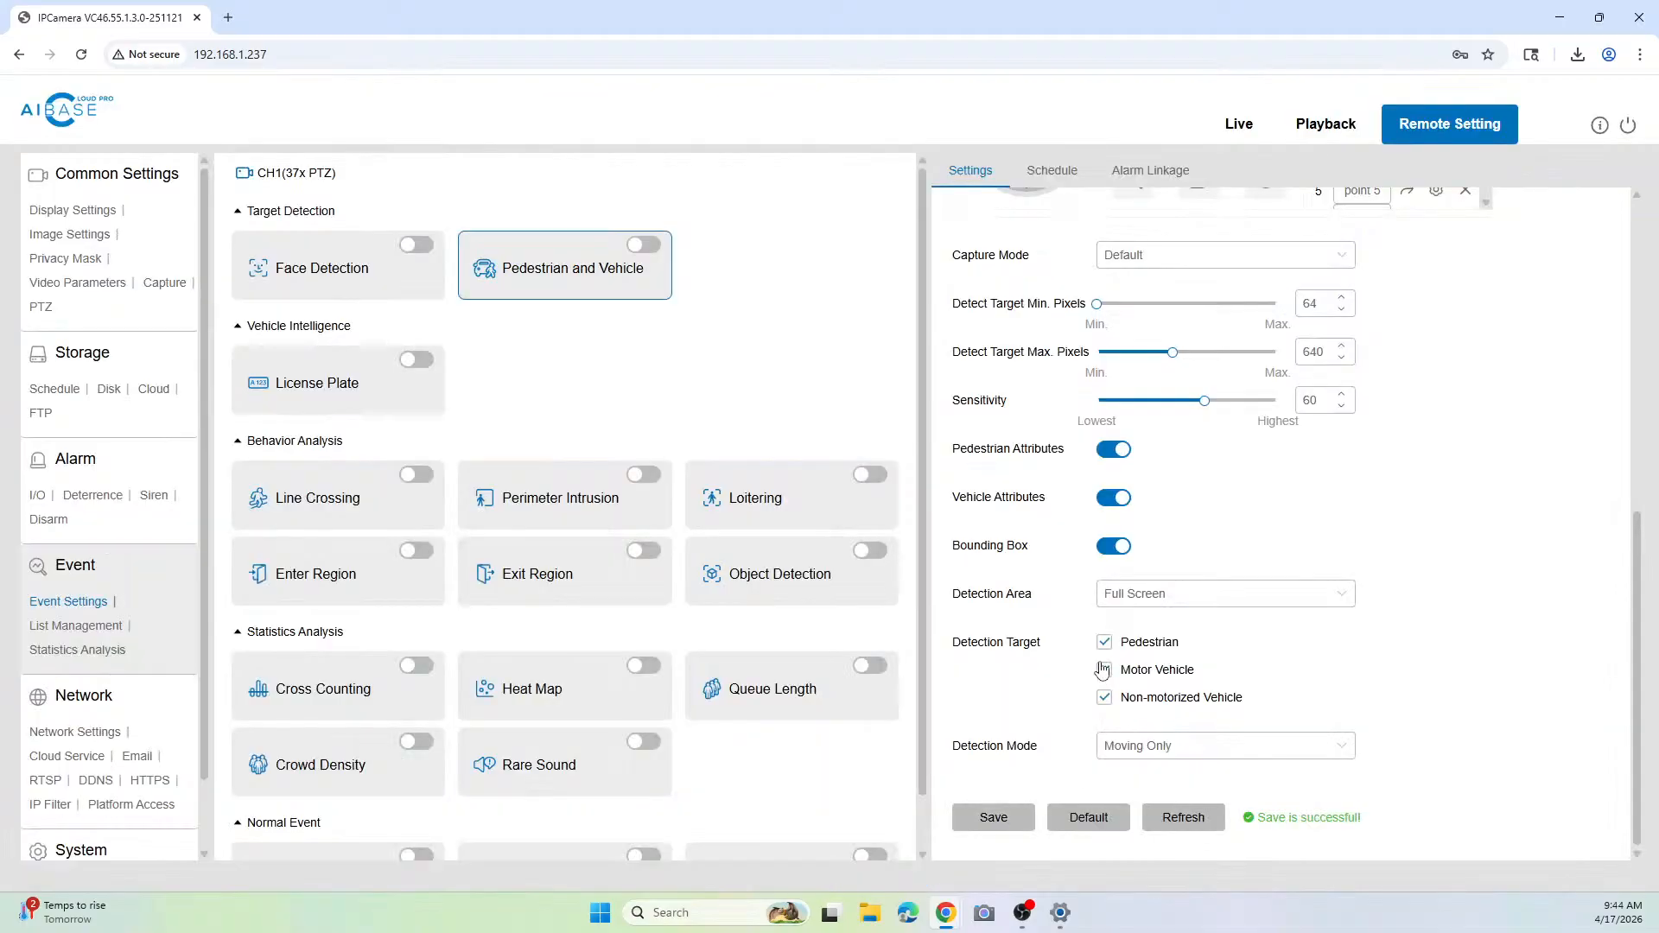
# Step: Enable Link Auto PTZ Tracking in the alarm linkage and open its tracking settings
pyautogui.click(1140, 172)
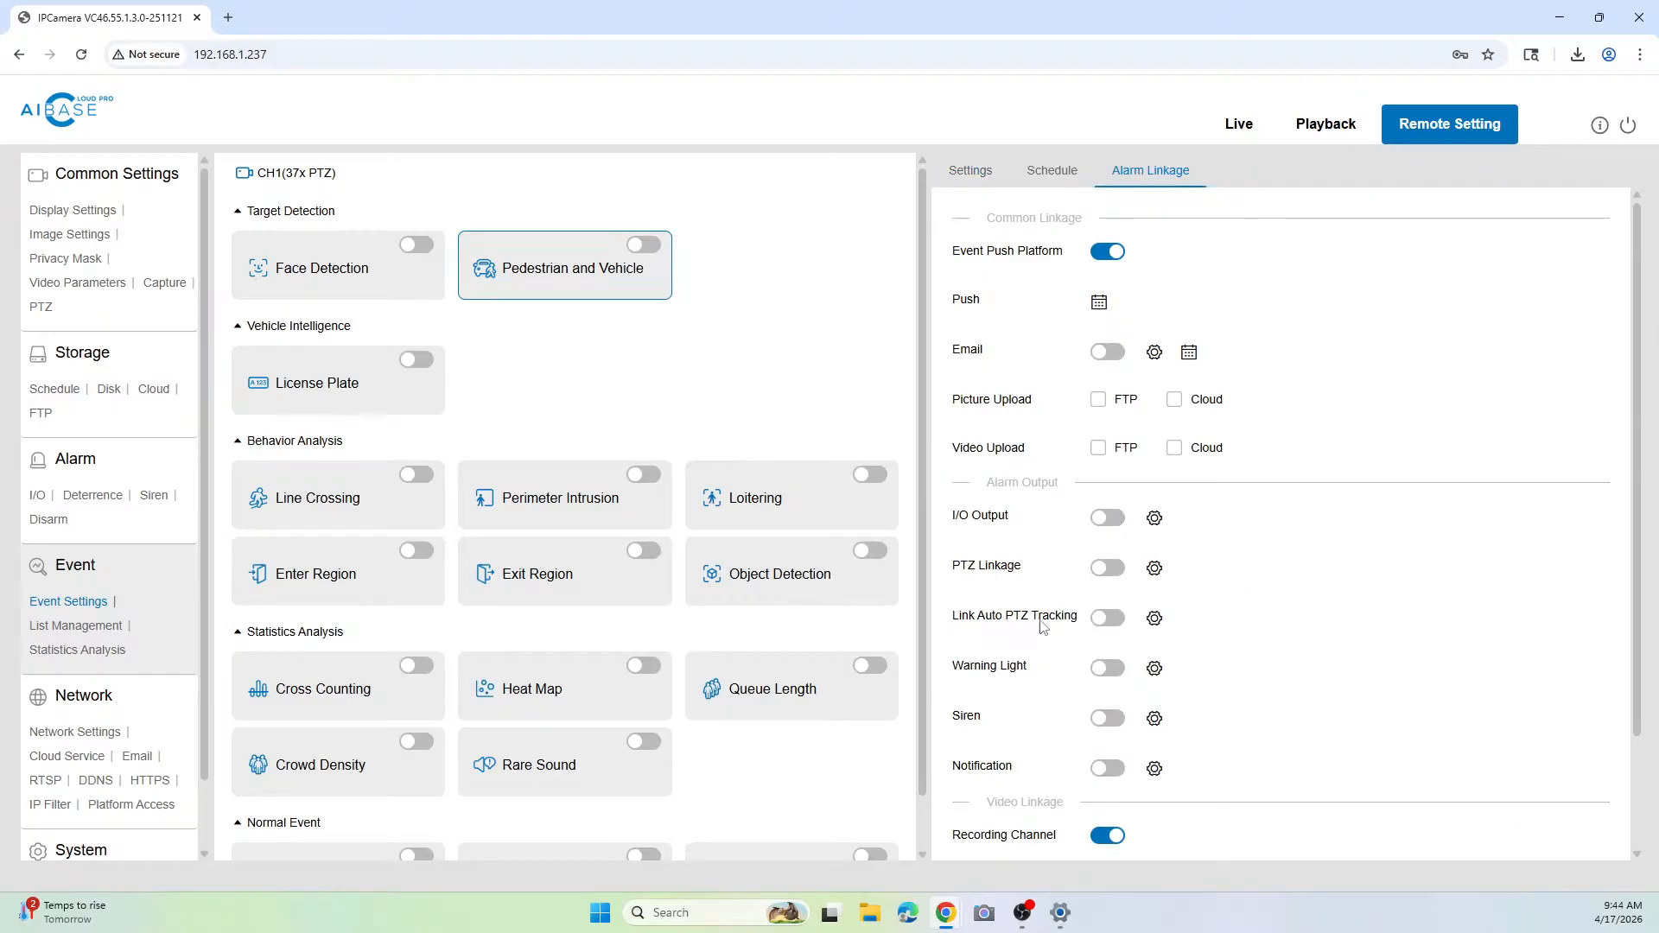
pyautogui.click(1115, 622)
pyautogui.click(1155, 620)
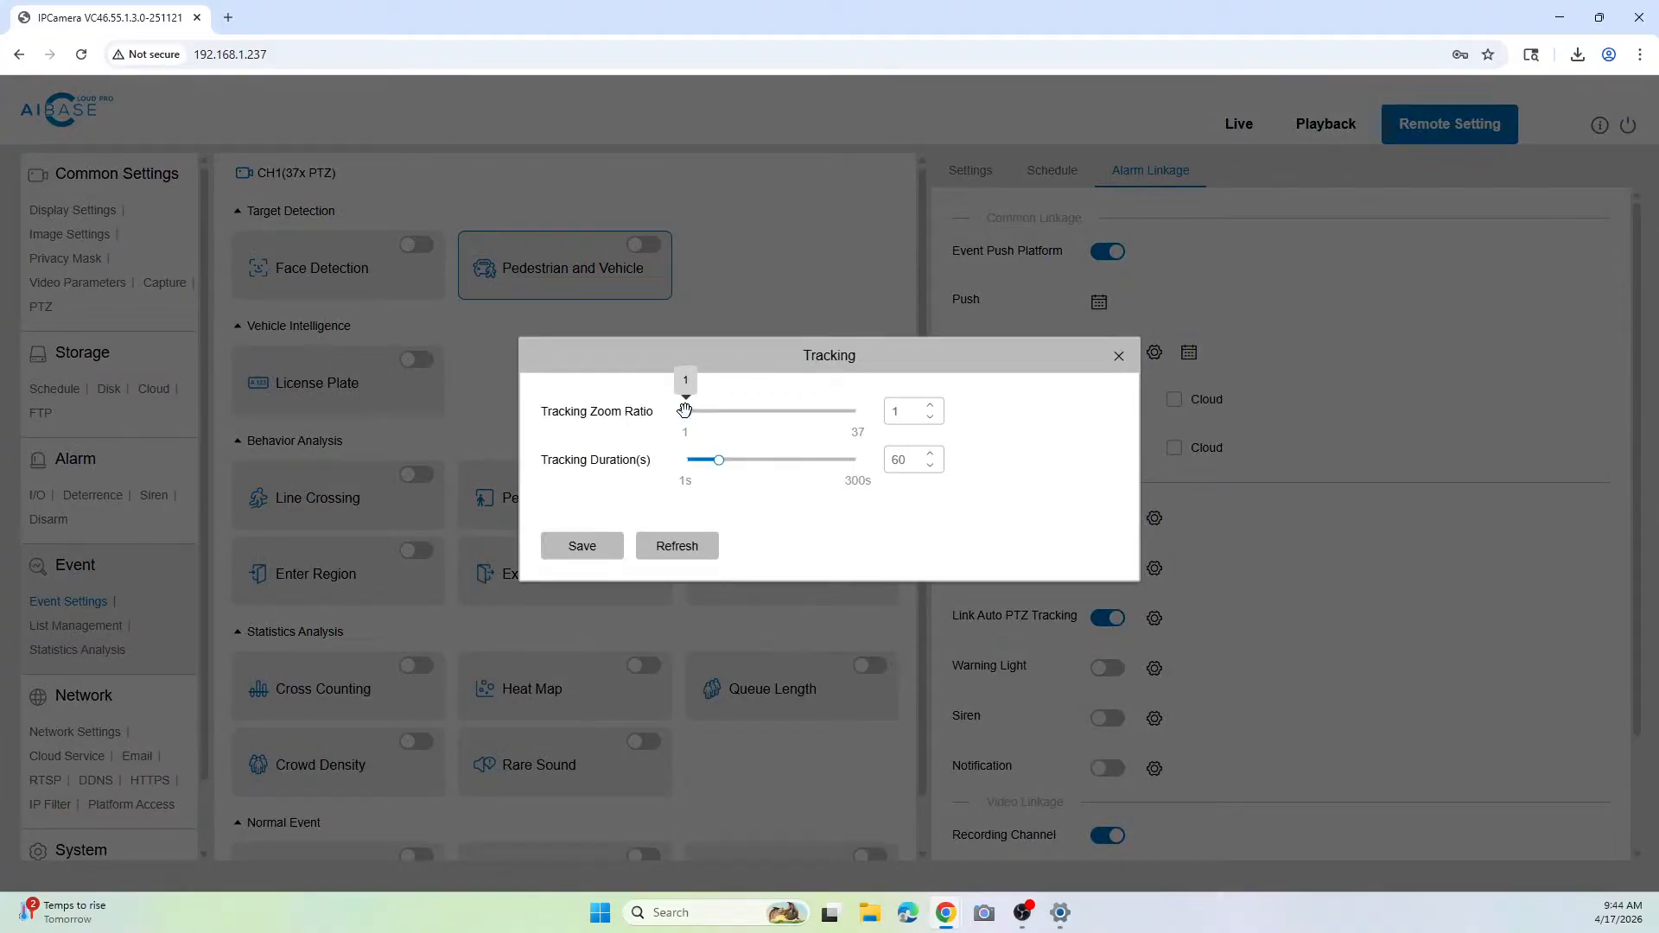
# Step: Set the tracking zoom ratio to 36 and the tracking duration to 107 seconds, then save and close the tracking settings
pyautogui.moveTo(683, 410); pyautogui.dragTo(858, 411)
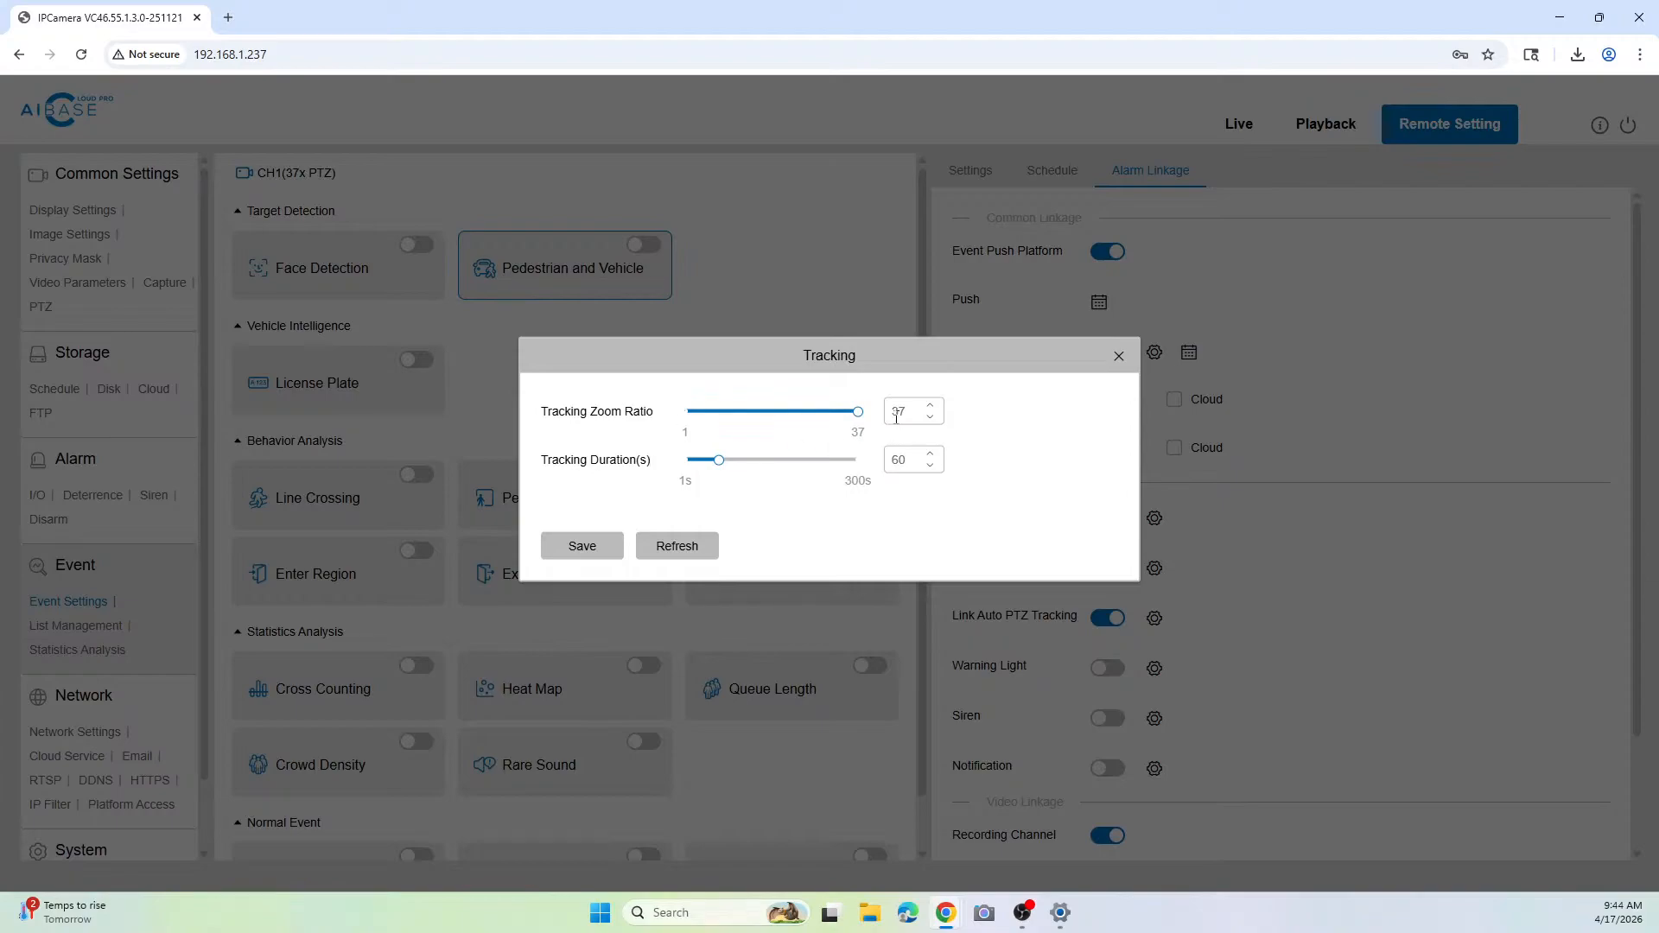
pyautogui.moveTo(858, 416)
pyautogui.moveTo(858, 411)
pyautogui.mouseDown()
pyautogui.moveTo(757, 410)
pyautogui.moveTo(838, 410)
pyautogui.mouseUp()
pyautogui.moveTo(721, 464); pyautogui.dragTo(761, 461)
pyautogui.moveTo(758, 463); pyautogui.dragTo(989, 509)
pyautogui.moveTo(854, 470); pyautogui.dragTo(751, 474)
pyautogui.moveTo(756, 450); pyautogui.dragTo(745, 465)
pyautogui.moveTo(857, 411)
pyautogui.mouseDown()
pyautogui.moveTo(828, 412)
pyautogui.moveTo(854, 412)
pyautogui.mouseUp()
pyautogui.click(557, 545)
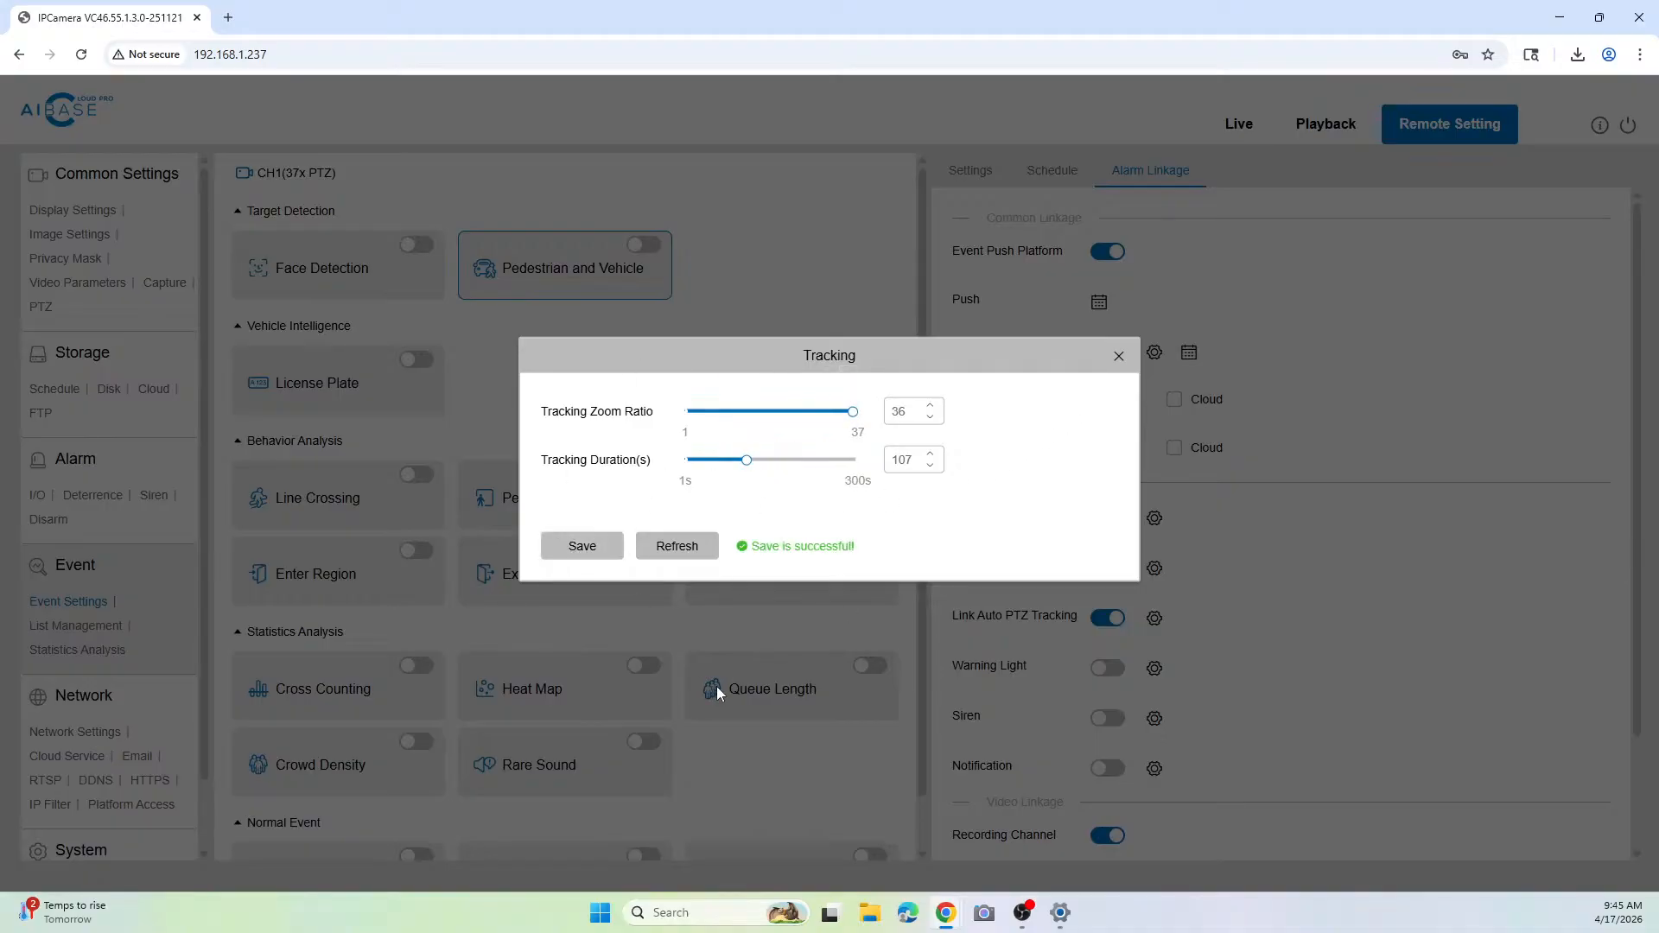
pyautogui.click(1118, 356)
# Step: Save the alarm linkage settings and turn on Pedestrian and Vehicle detection
pyautogui.scroll(-3, 985, 777)
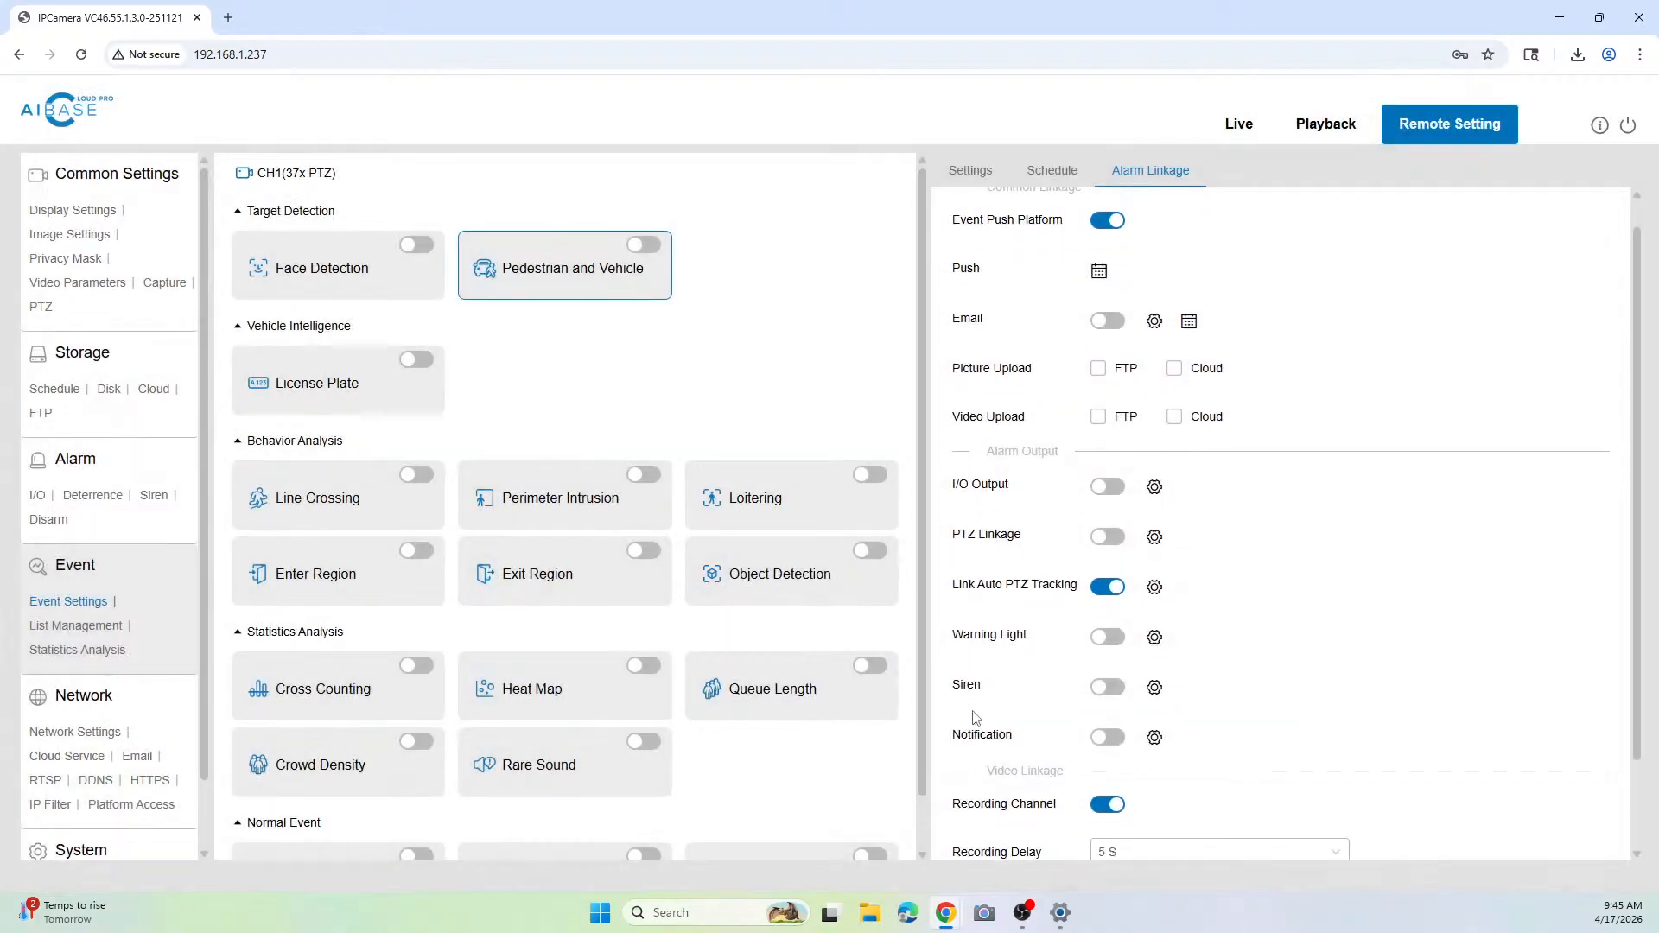
pyautogui.click(977, 822)
pyautogui.scroll(3, 954, 447)
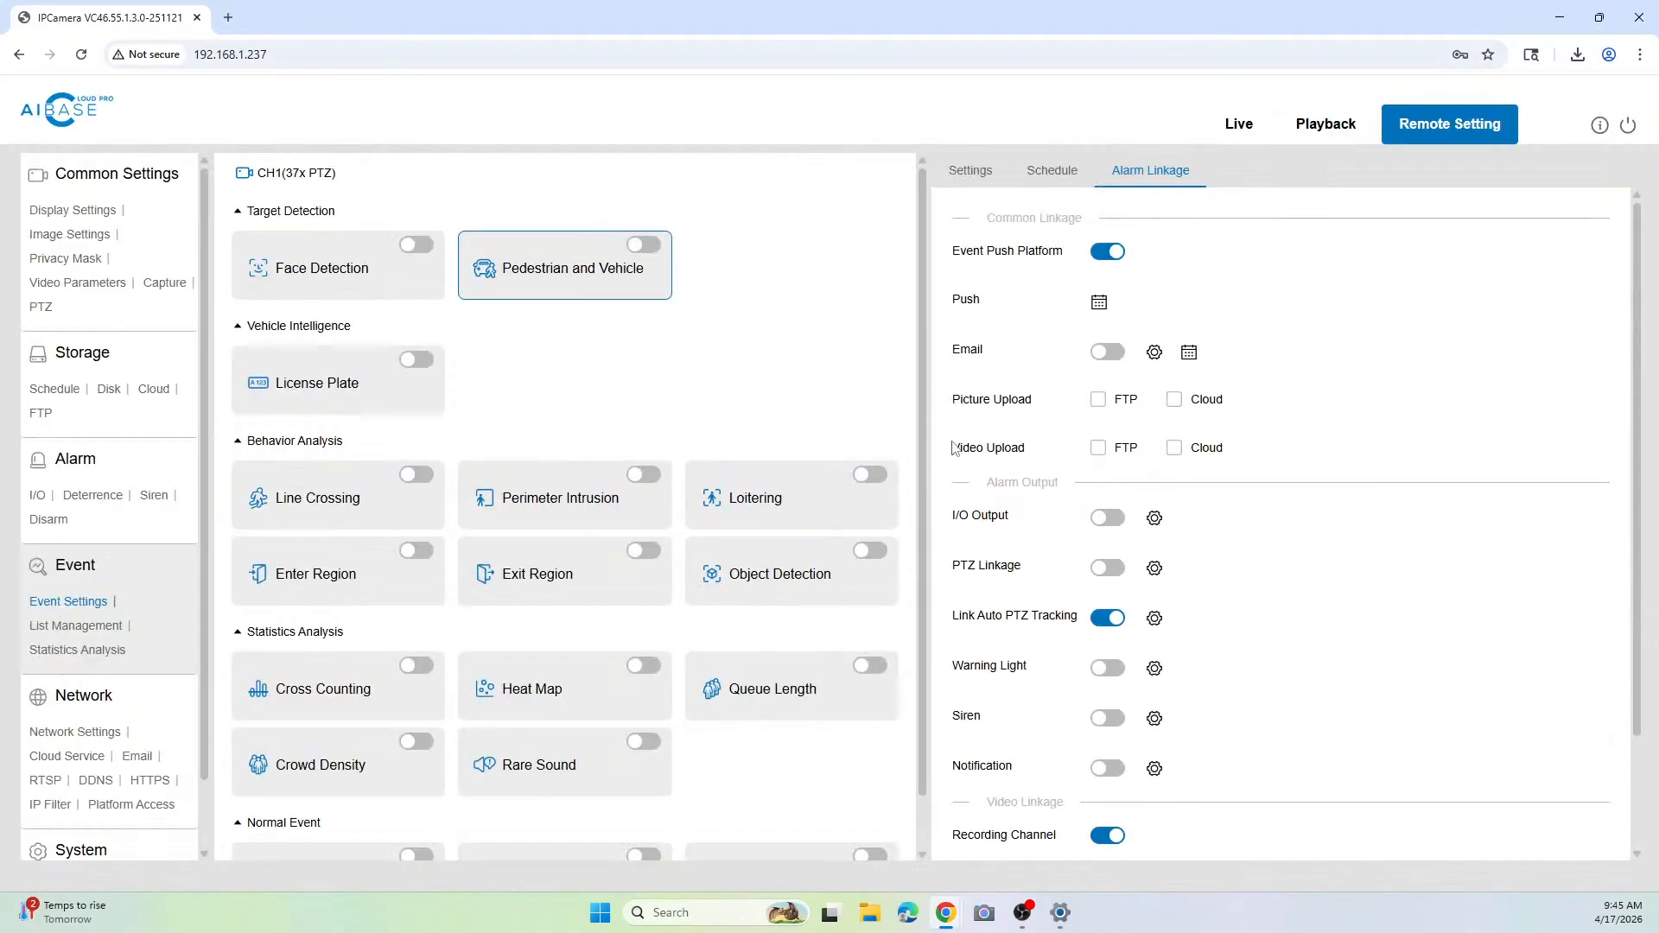
pyautogui.click(642, 246)
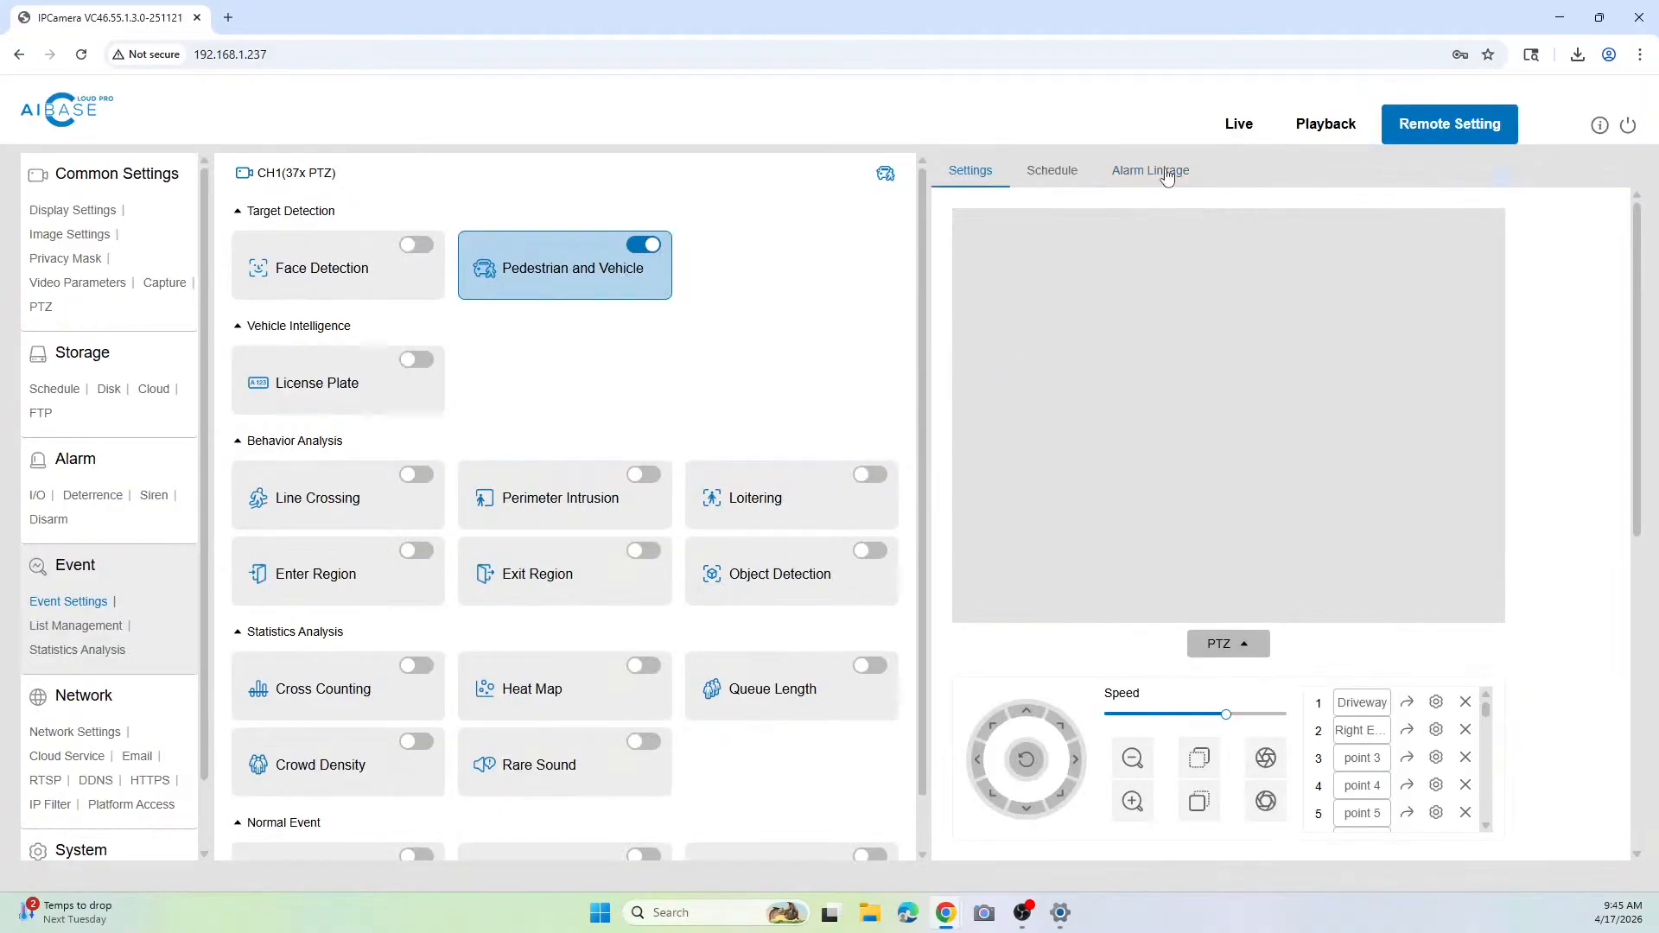
# Step: Enable the Warning Light alarm output in the alarm linkage and switch on Warning Light in its deterrence settings
pyautogui.click(1164, 175)
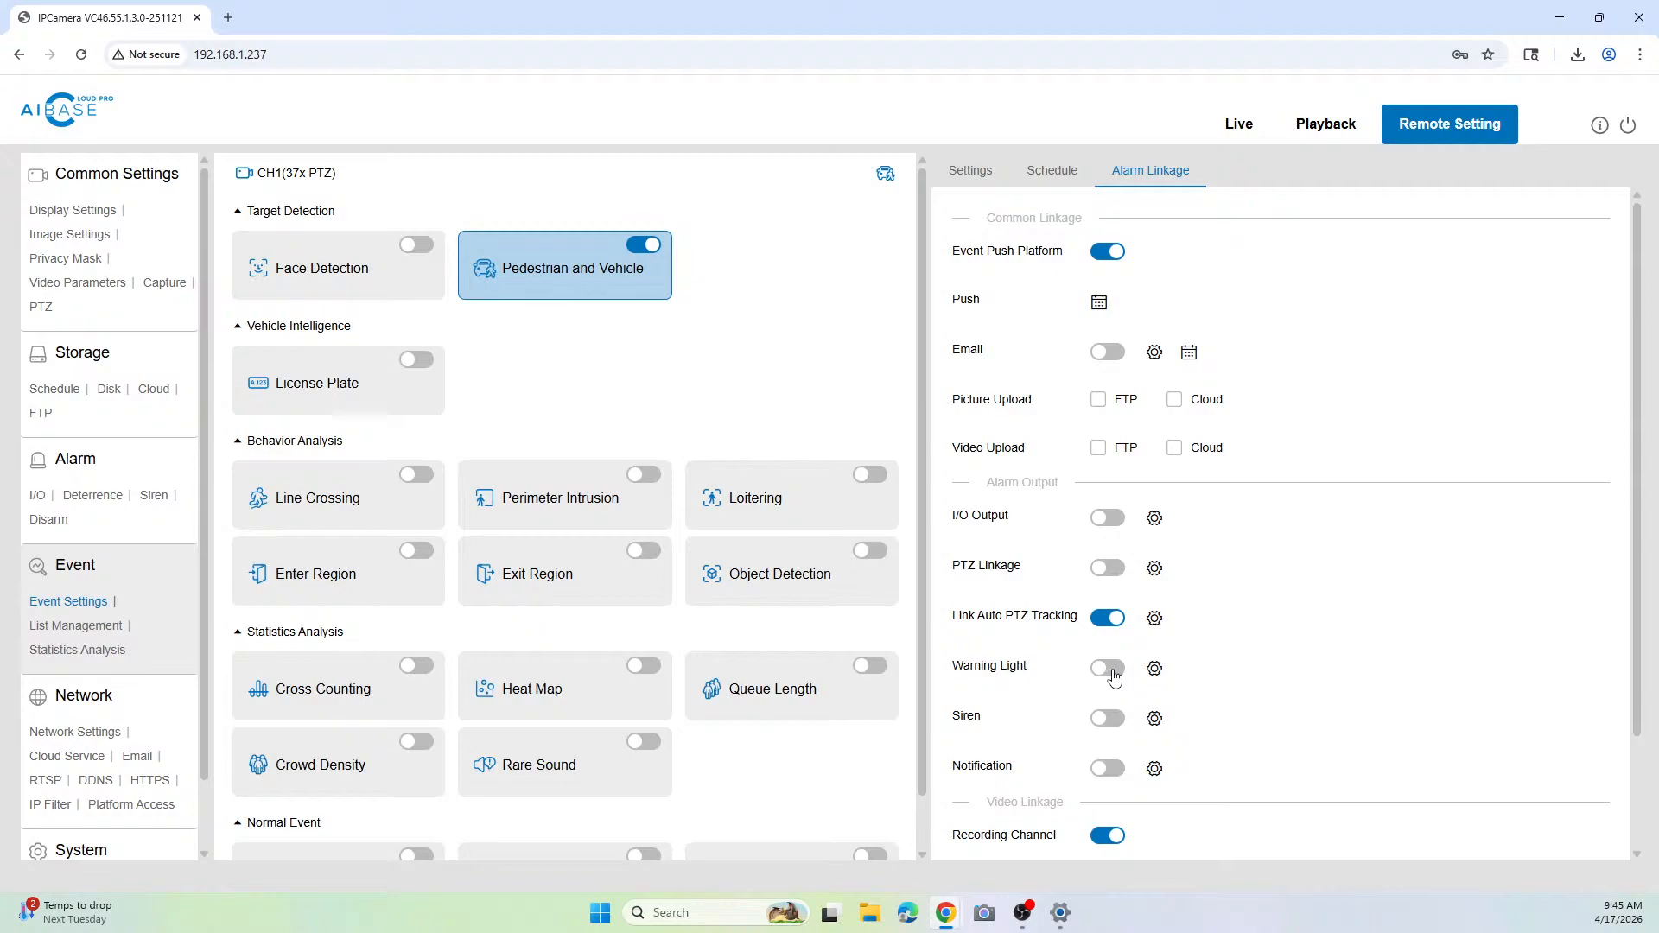
pyautogui.click(1107, 671)
pyautogui.click(1155, 670)
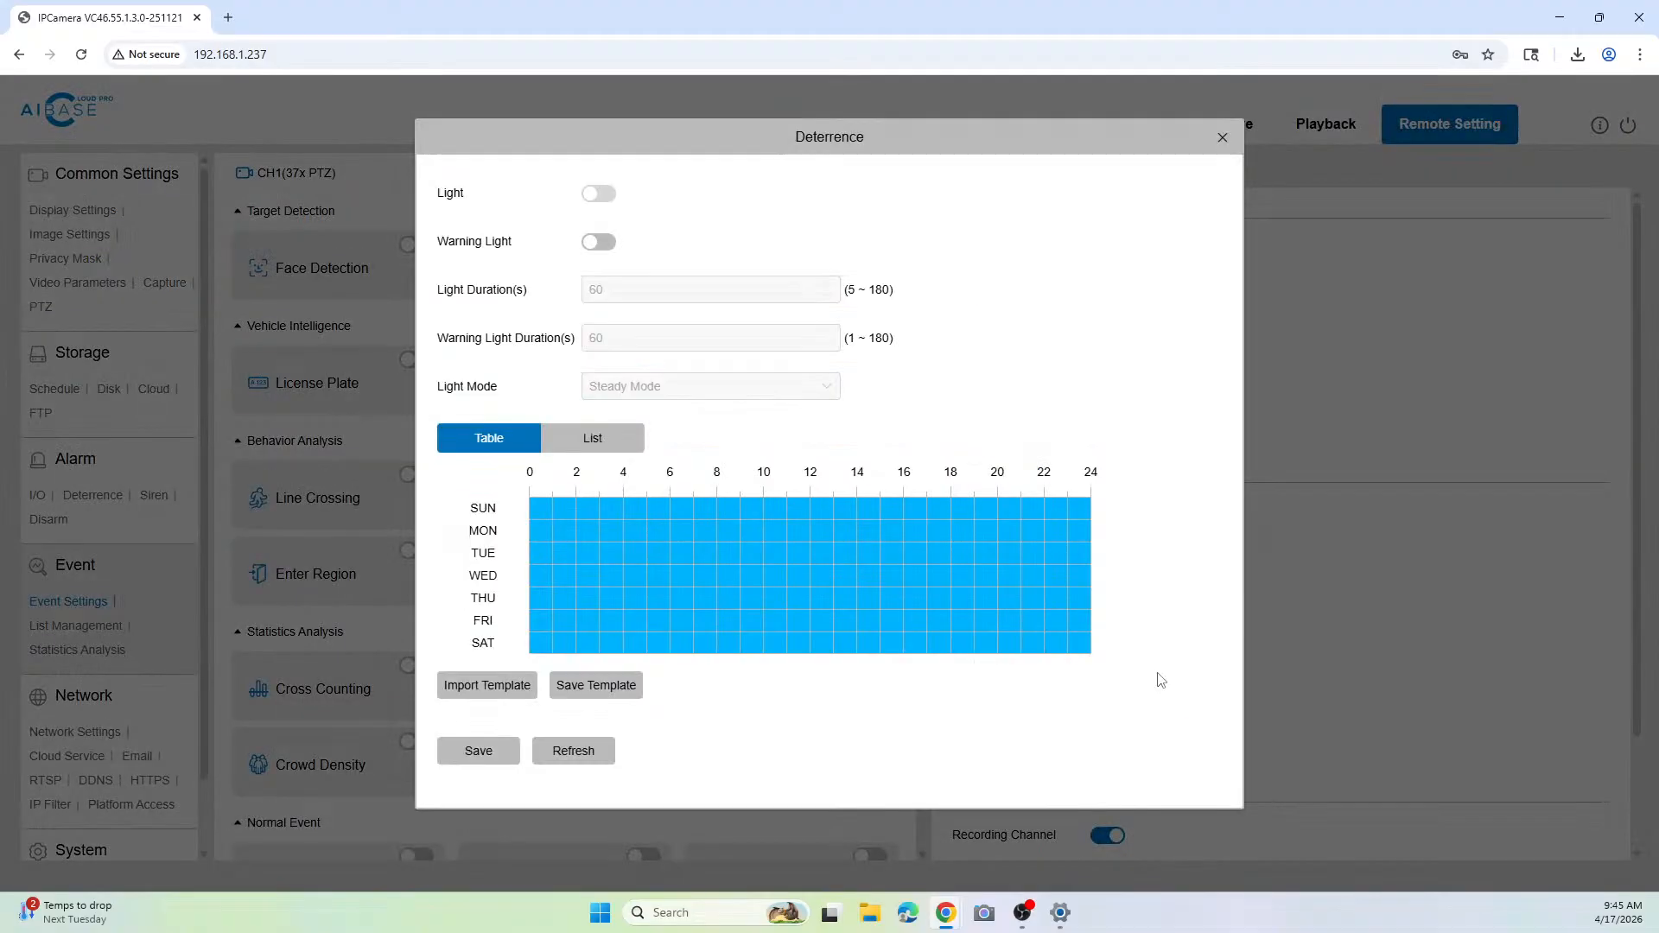
pyautogui.click(591, 243)
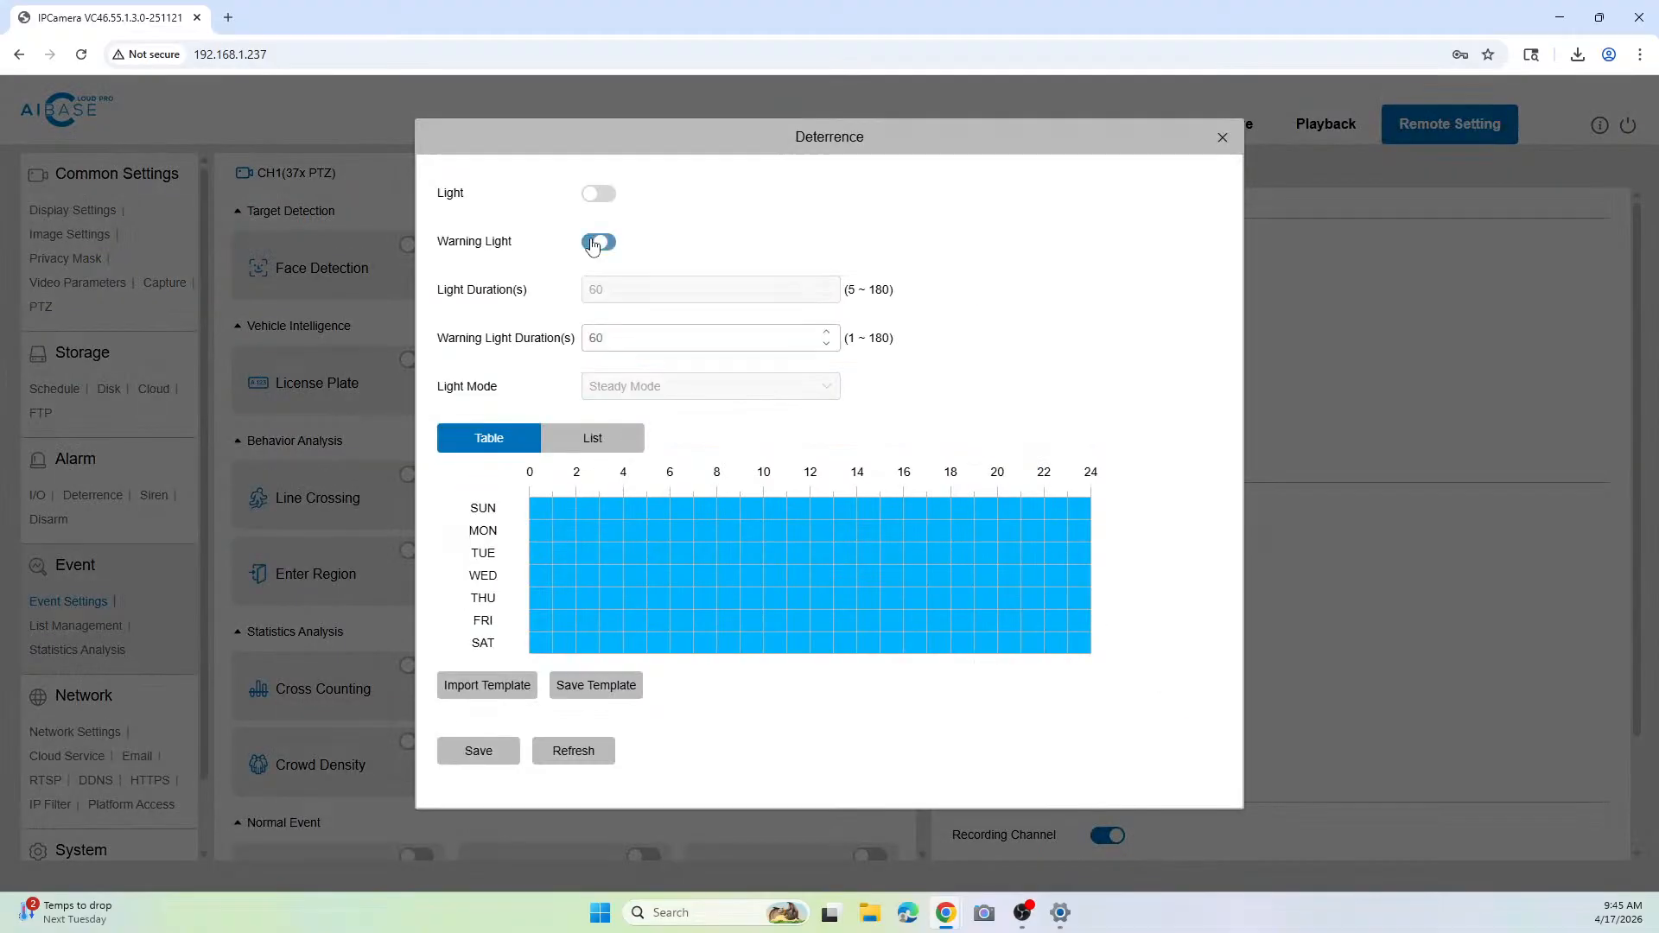
# Step: Limit the warning light schedule to hours 0 to 8 every day, then save and close the deterrence settings
pyautogui.doubleClick(620, 336)
pyautogui.click(789, 464)
pyautogui.moveTo(725, 515); pyautogui.dragTo(1086, 650)
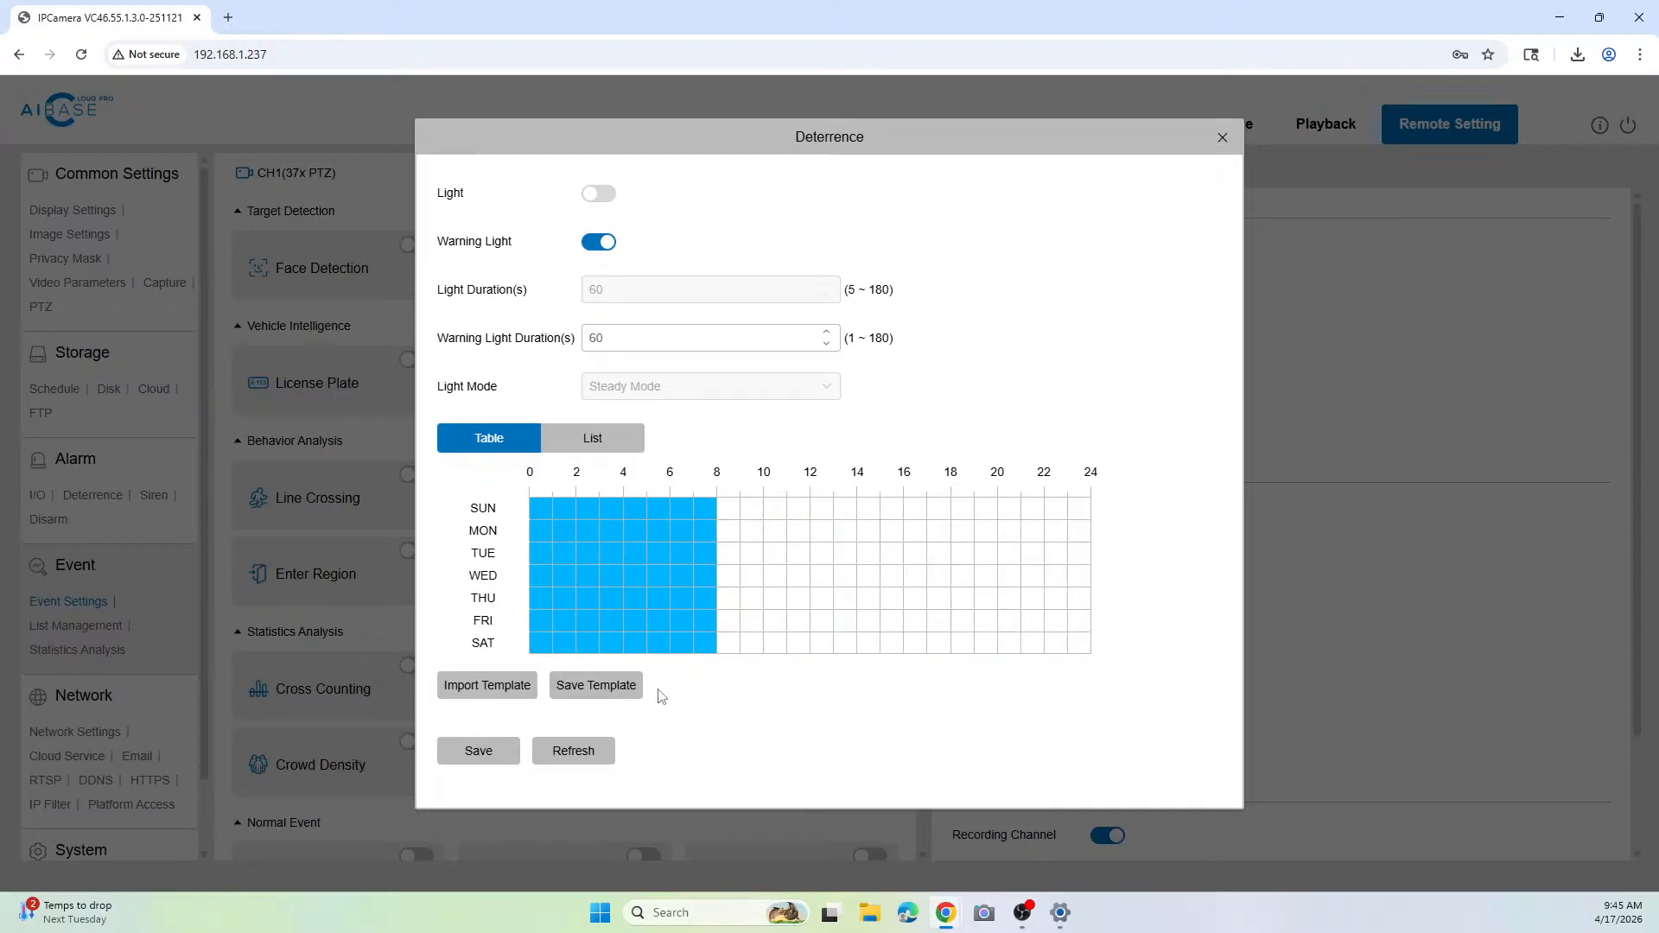
pyautogui.click(478, 746)
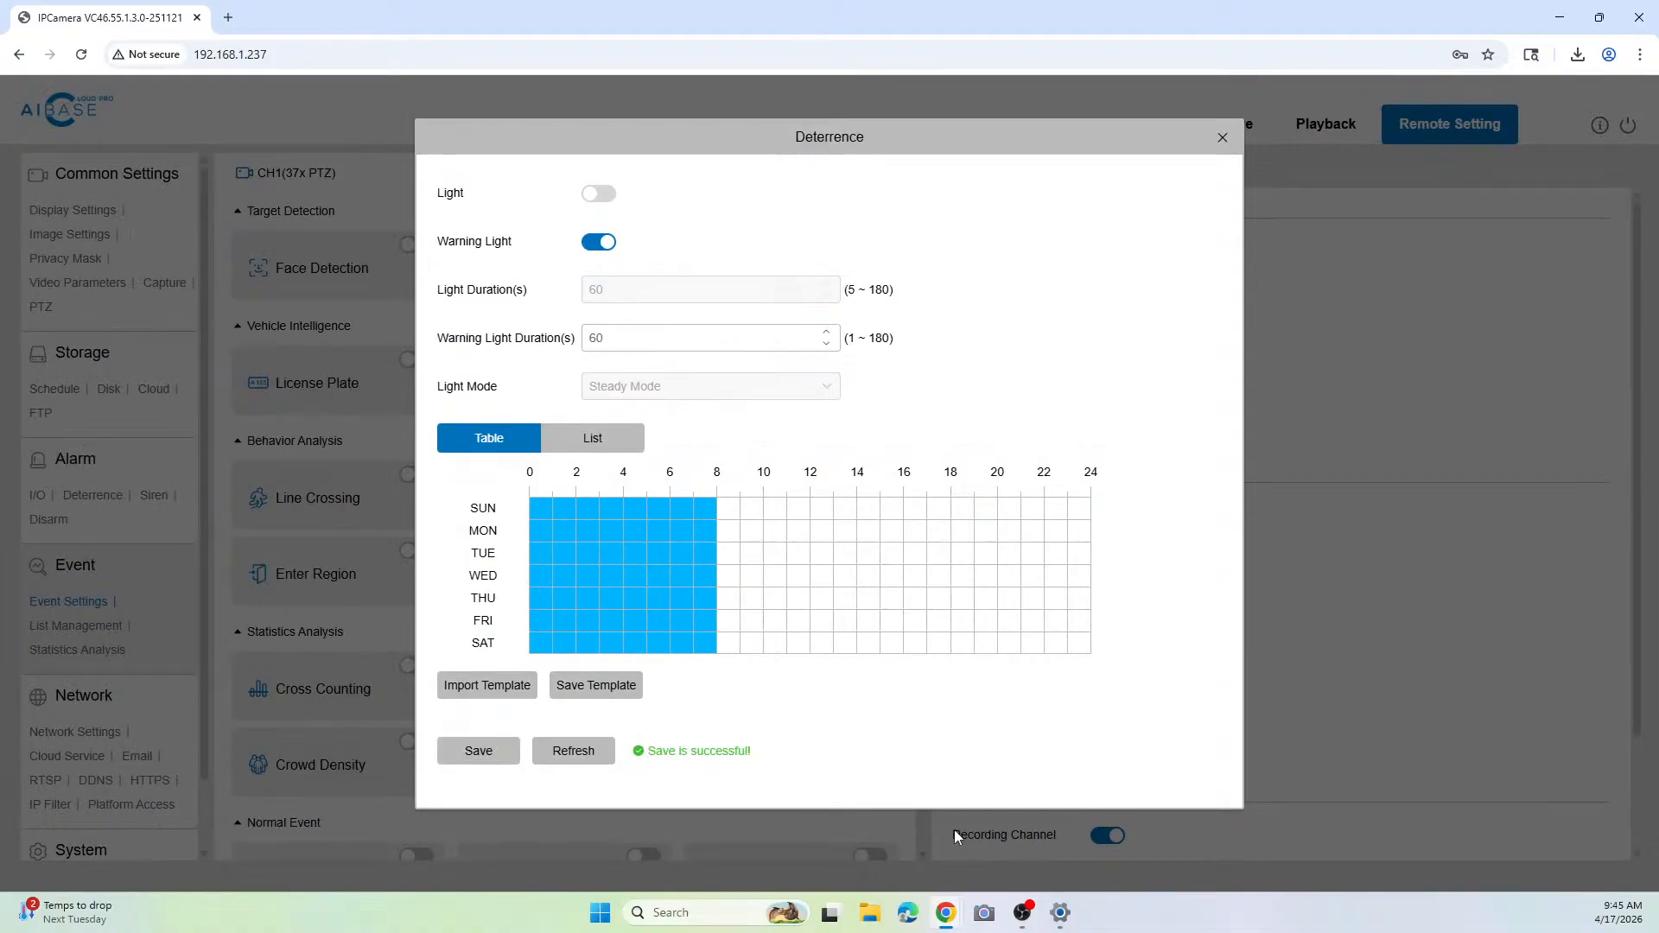
pyautogui.click(1223, 138)
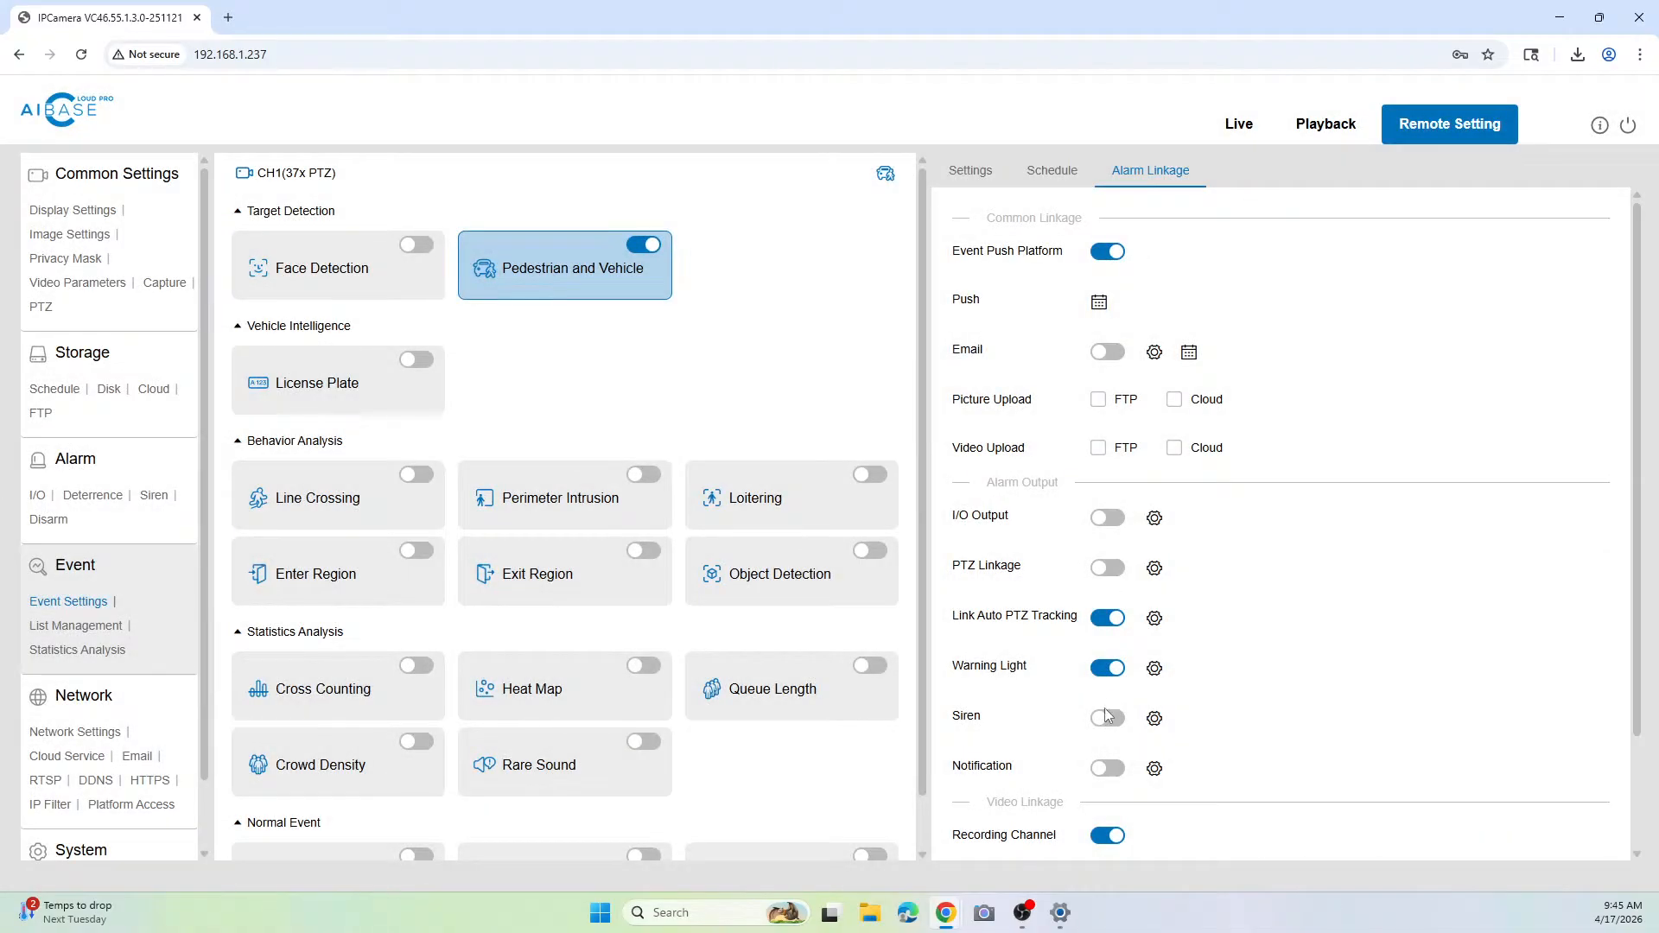
# Step: Enable the Siren alarm output and switch on Siren in its detailed settings
pyautogui.click(1106, 716)
pyautogui.click(1155, 719)
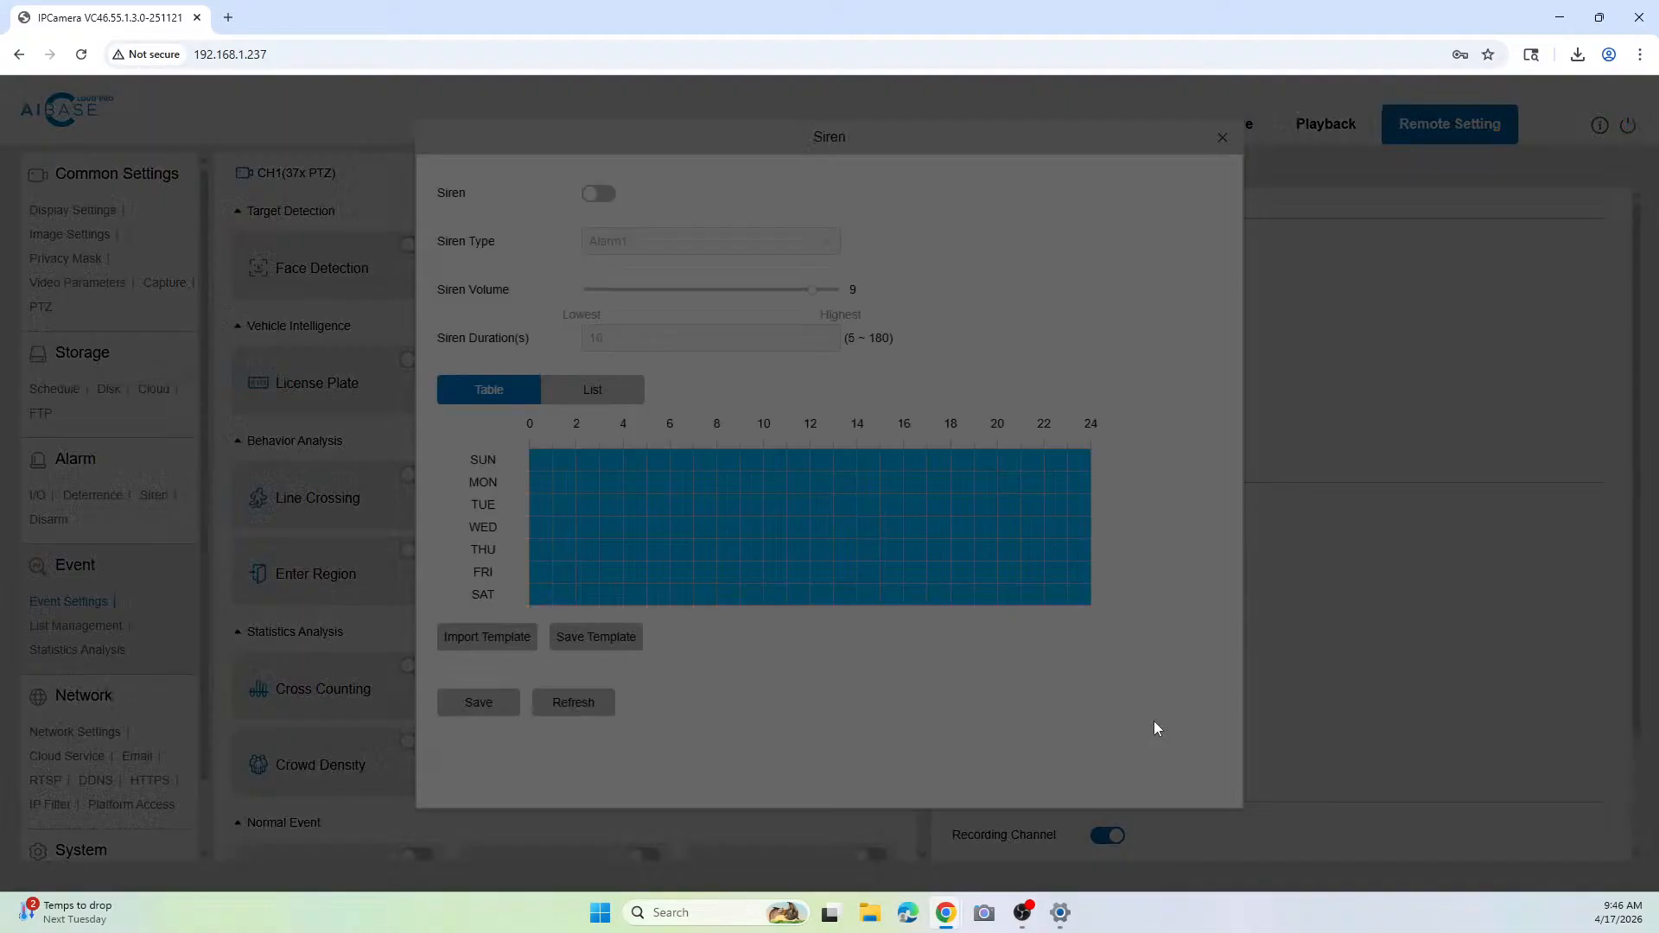
pyautogui.click(605, 195)
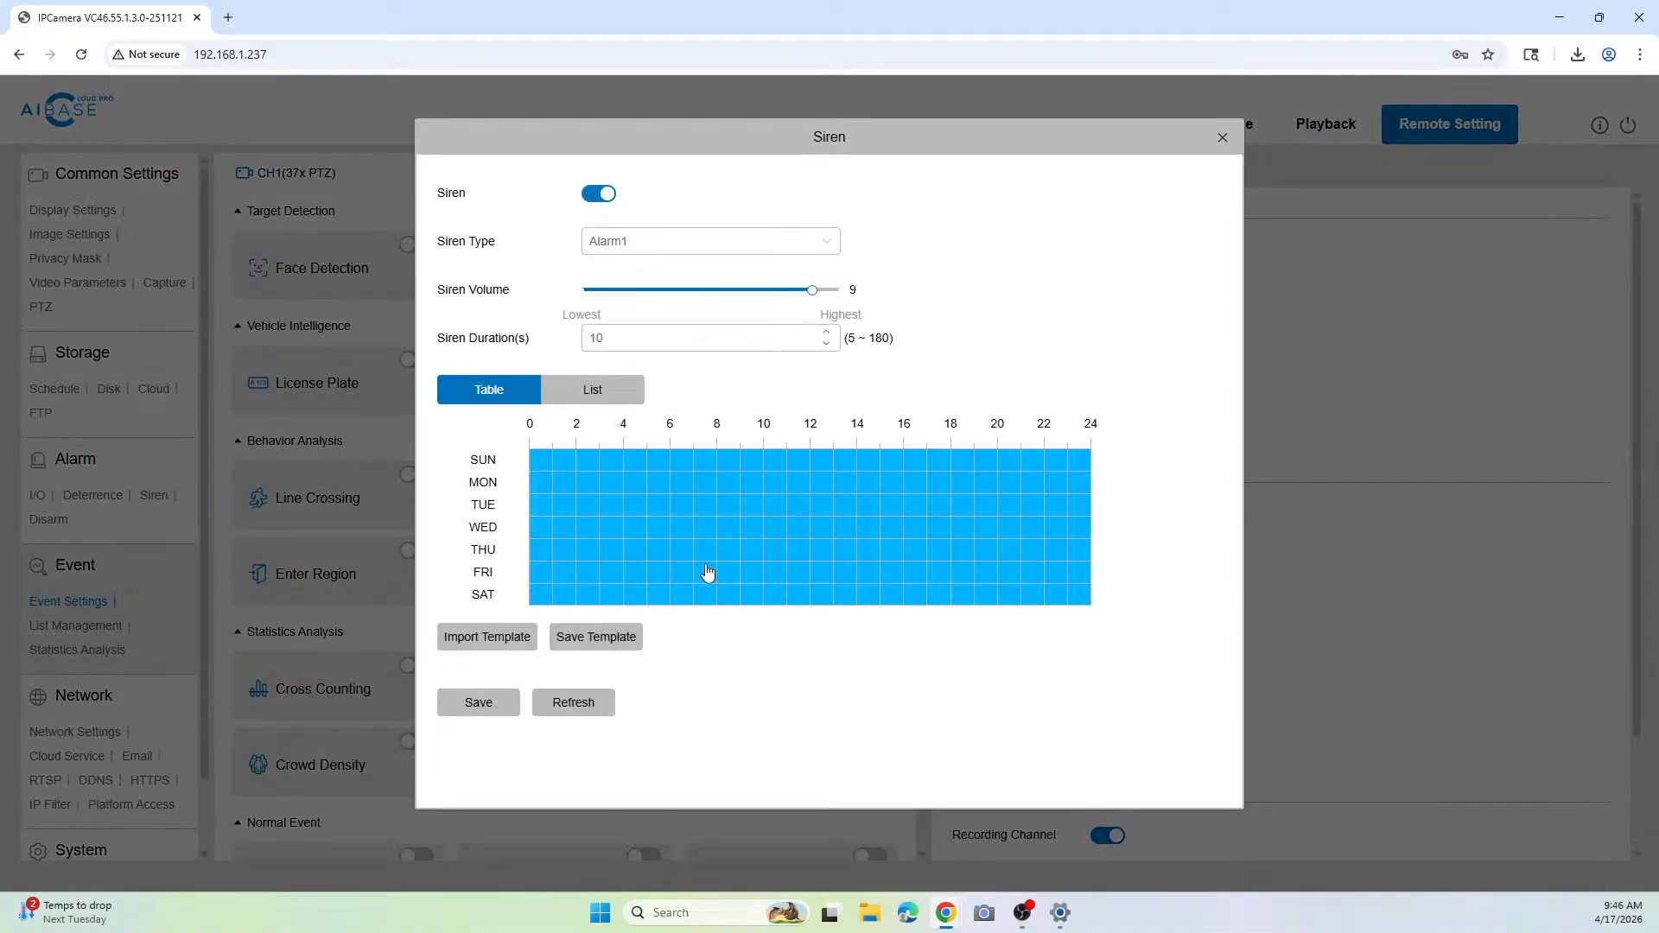
# Step: Limit the siren schedule to hours 0 to 8 every day, then save and close the siren settings
pyautogui.moveTo(732, 454); pyautogui.dragTo(1080, 546)
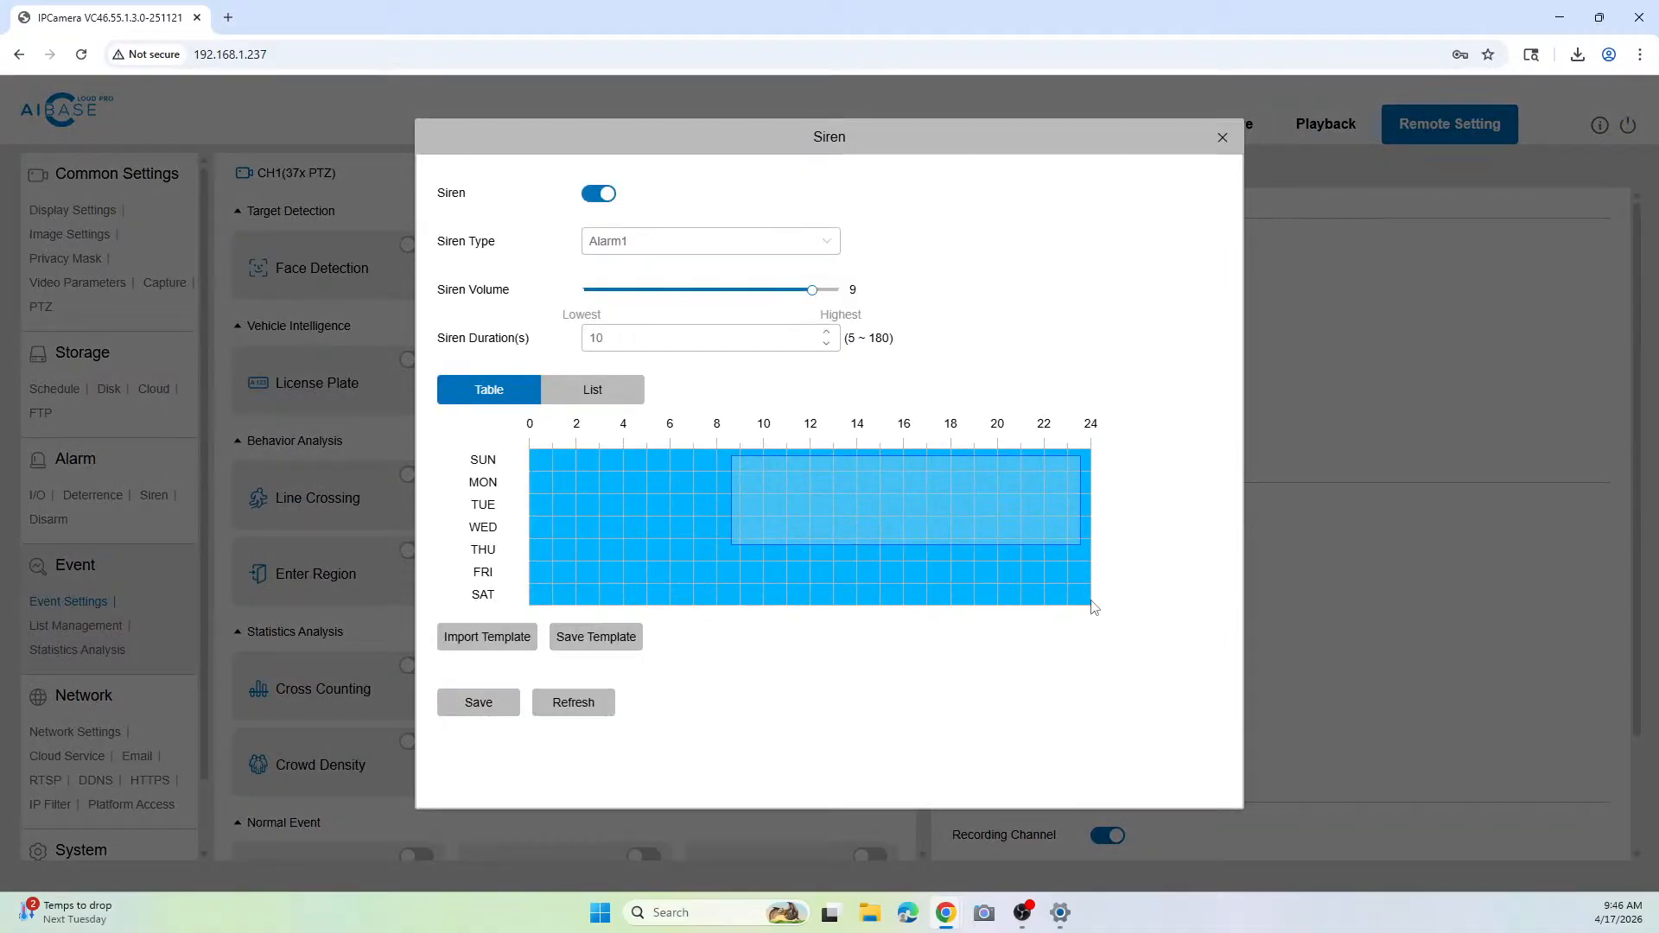
pyautogui.moveTo(1093, 607); pyautogui.dragTo(1090, 604)
pyautogui.click(474, 705)
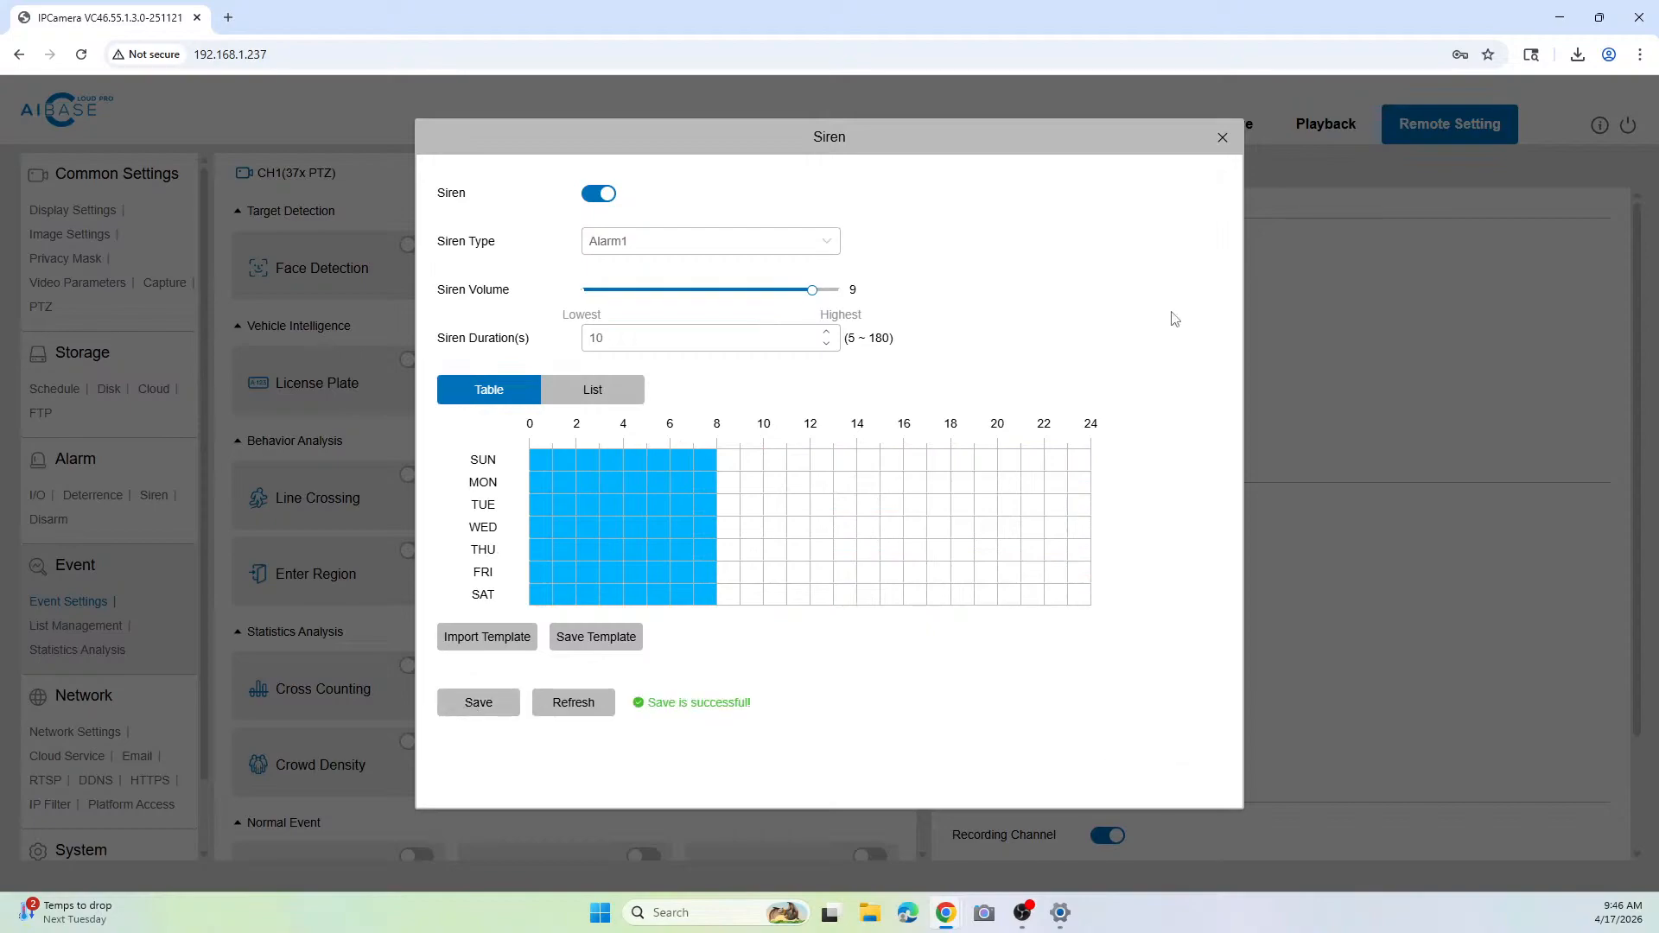
pyautogui.click(1221, 138)
# Step: Save the alarm linkage with the warning light and siren outputs, and return to the detection settings
pyautogui.scroll(-2, 1237, 521)
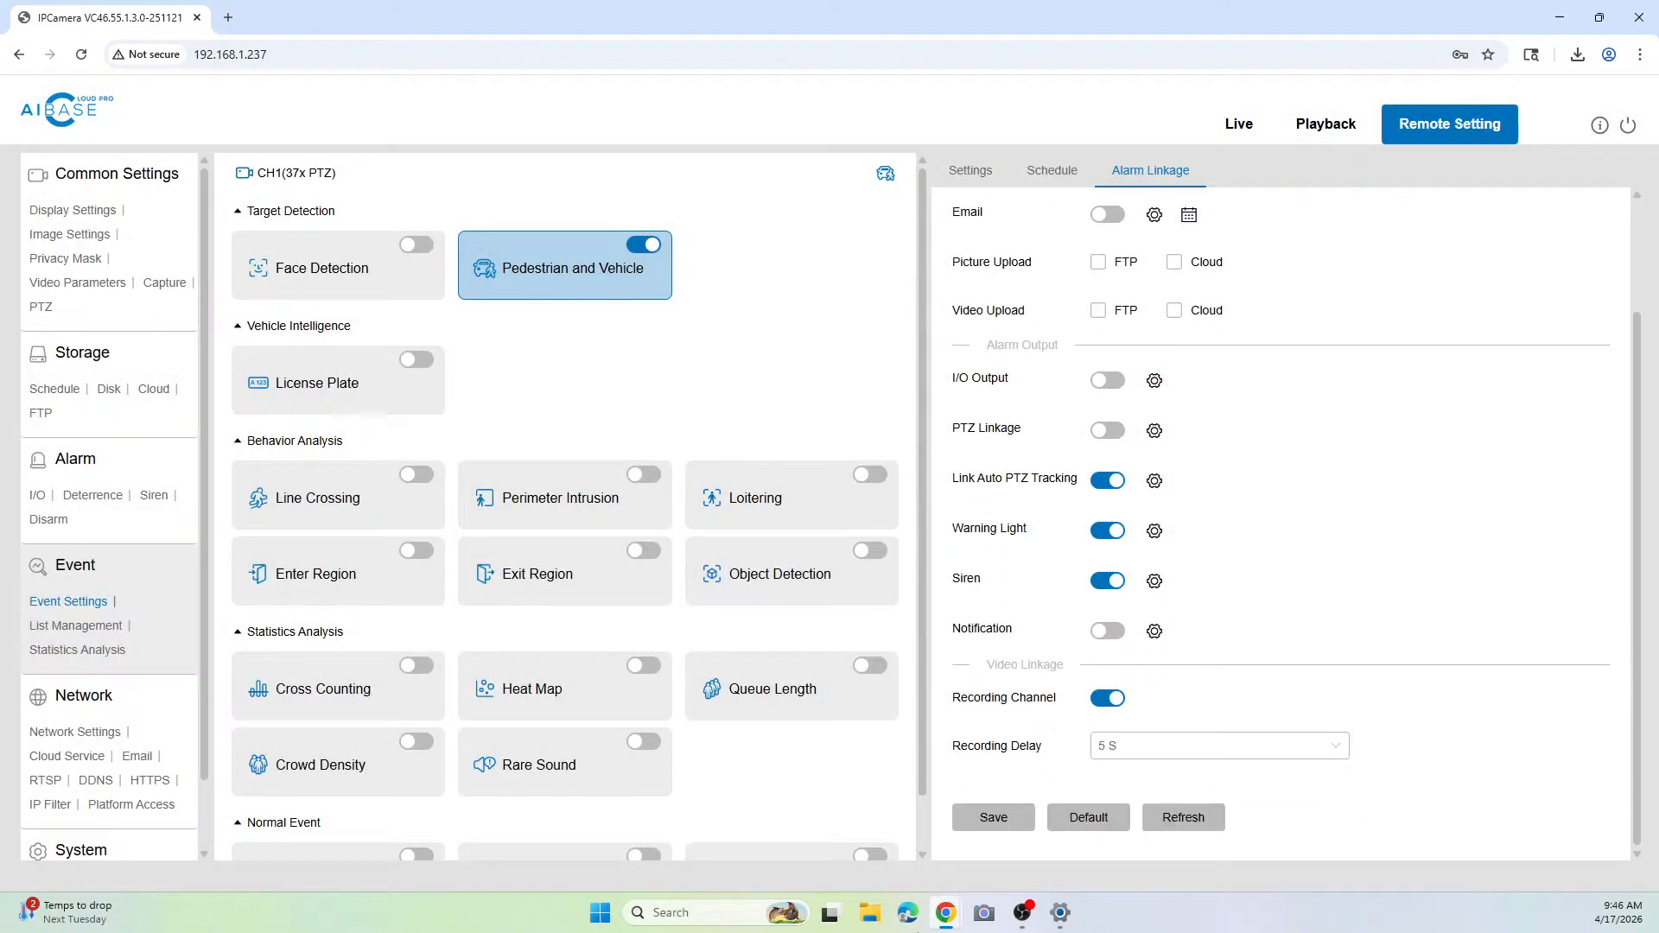
pyautogui.click(985, 819)
pyautogui.click(994, 177)
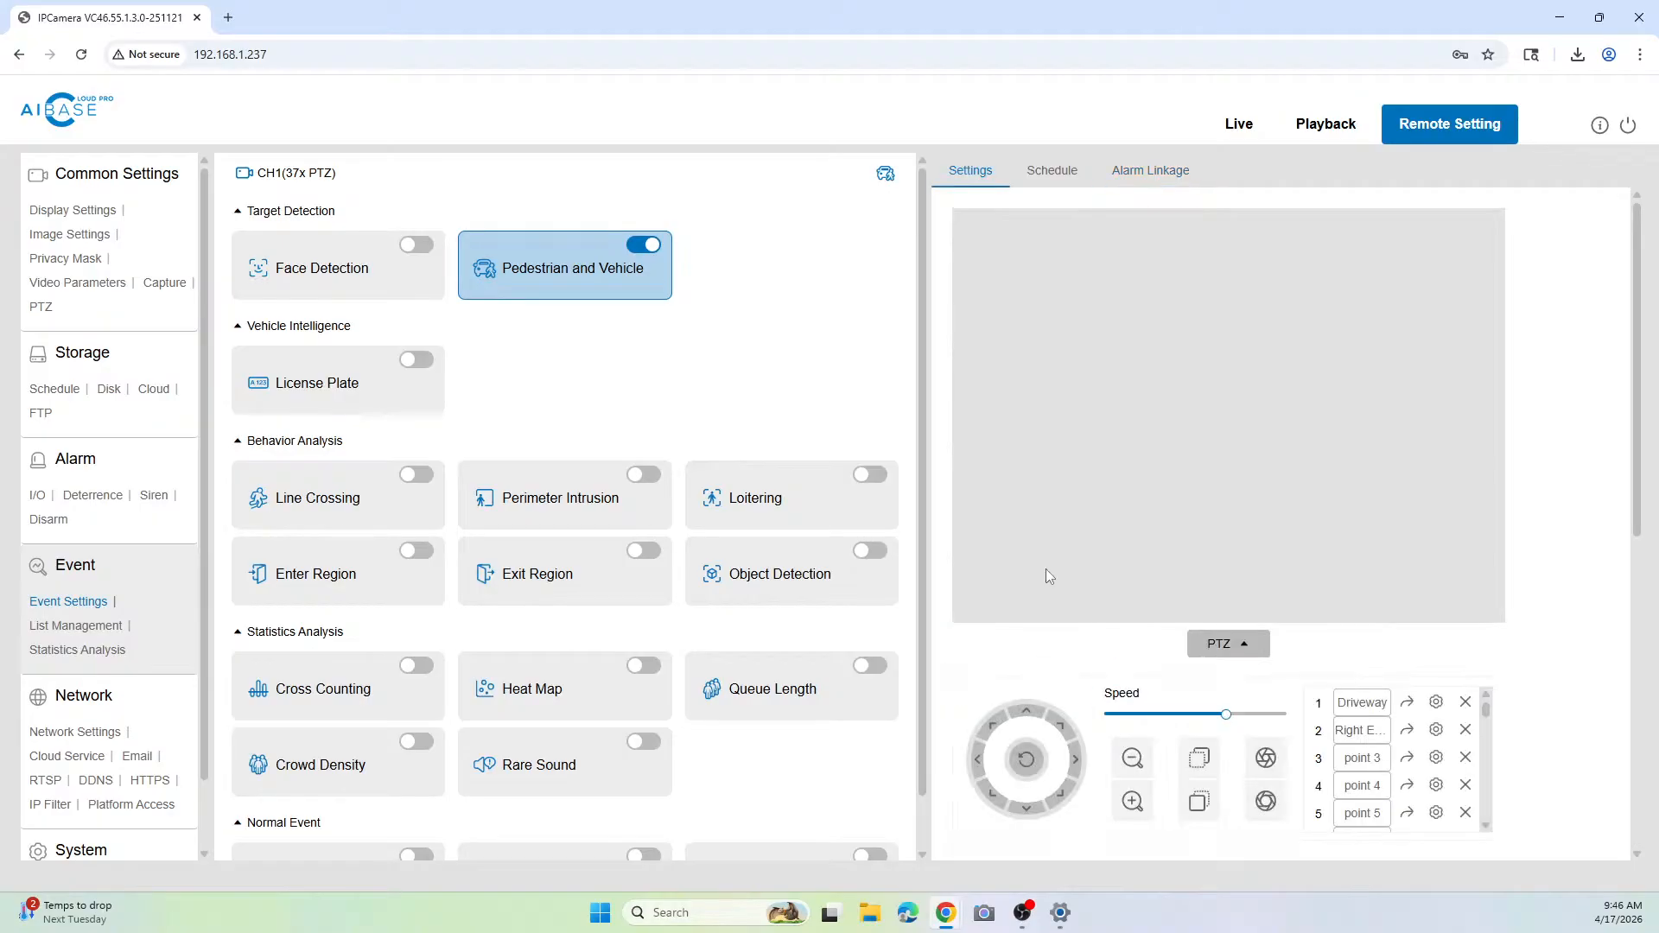
# Step: Review the camera's Deterrence, Siren and Disarm alarm settings
pyautogui.scroll(-1, 1045, 593)
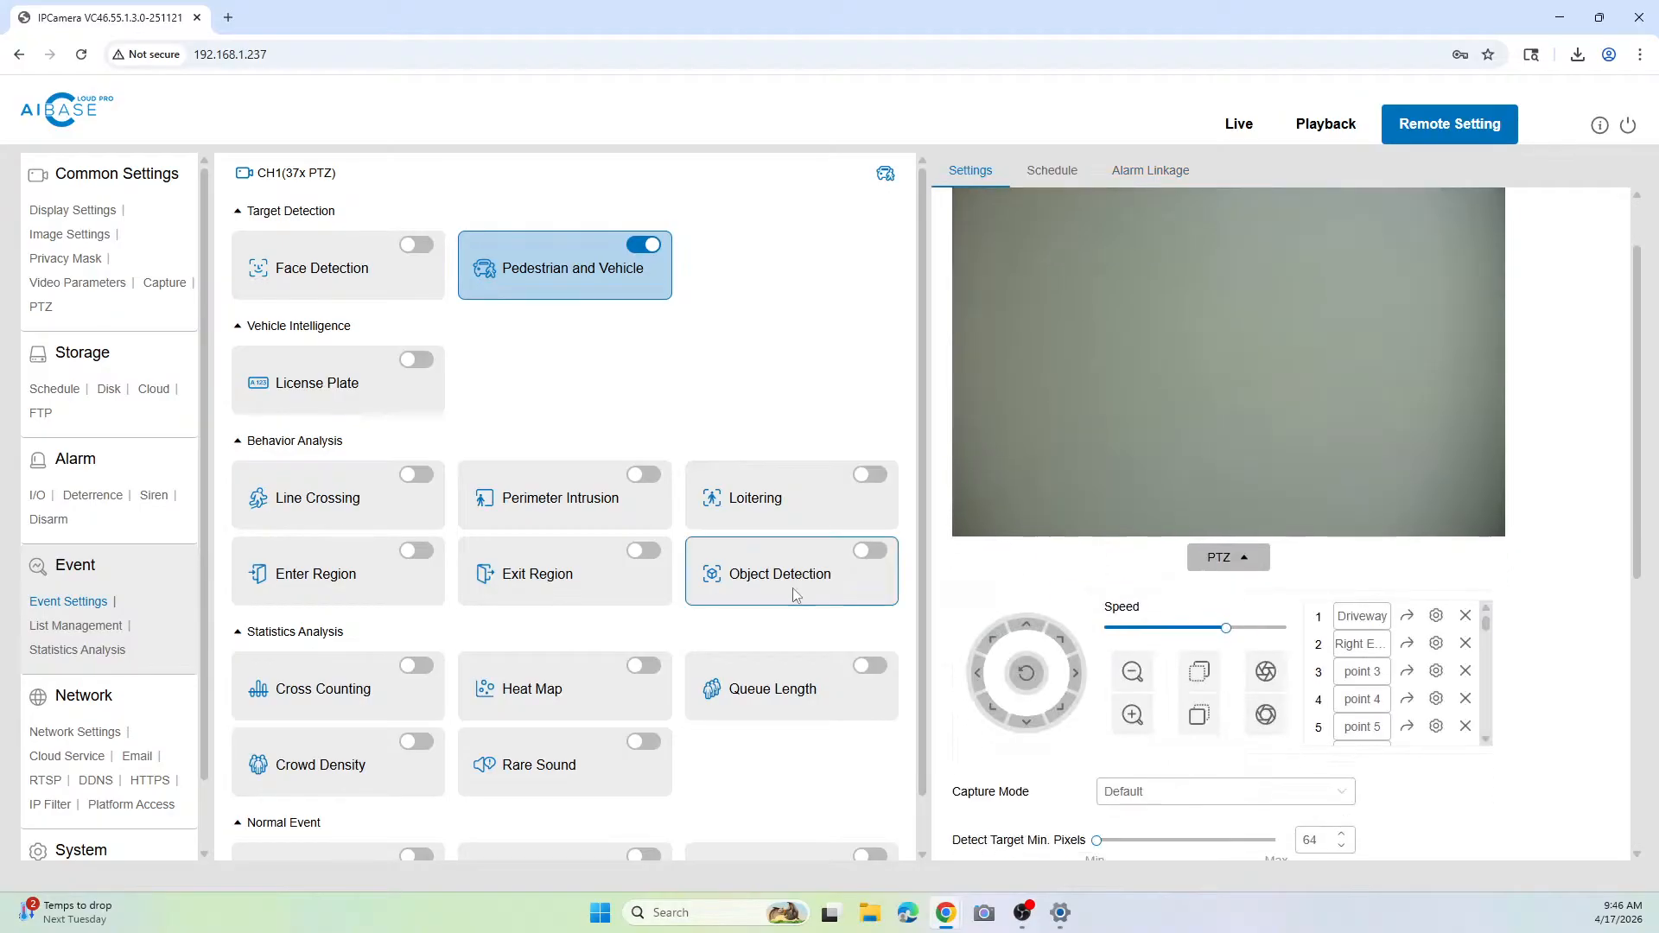
pyautogui.click(91, 495)
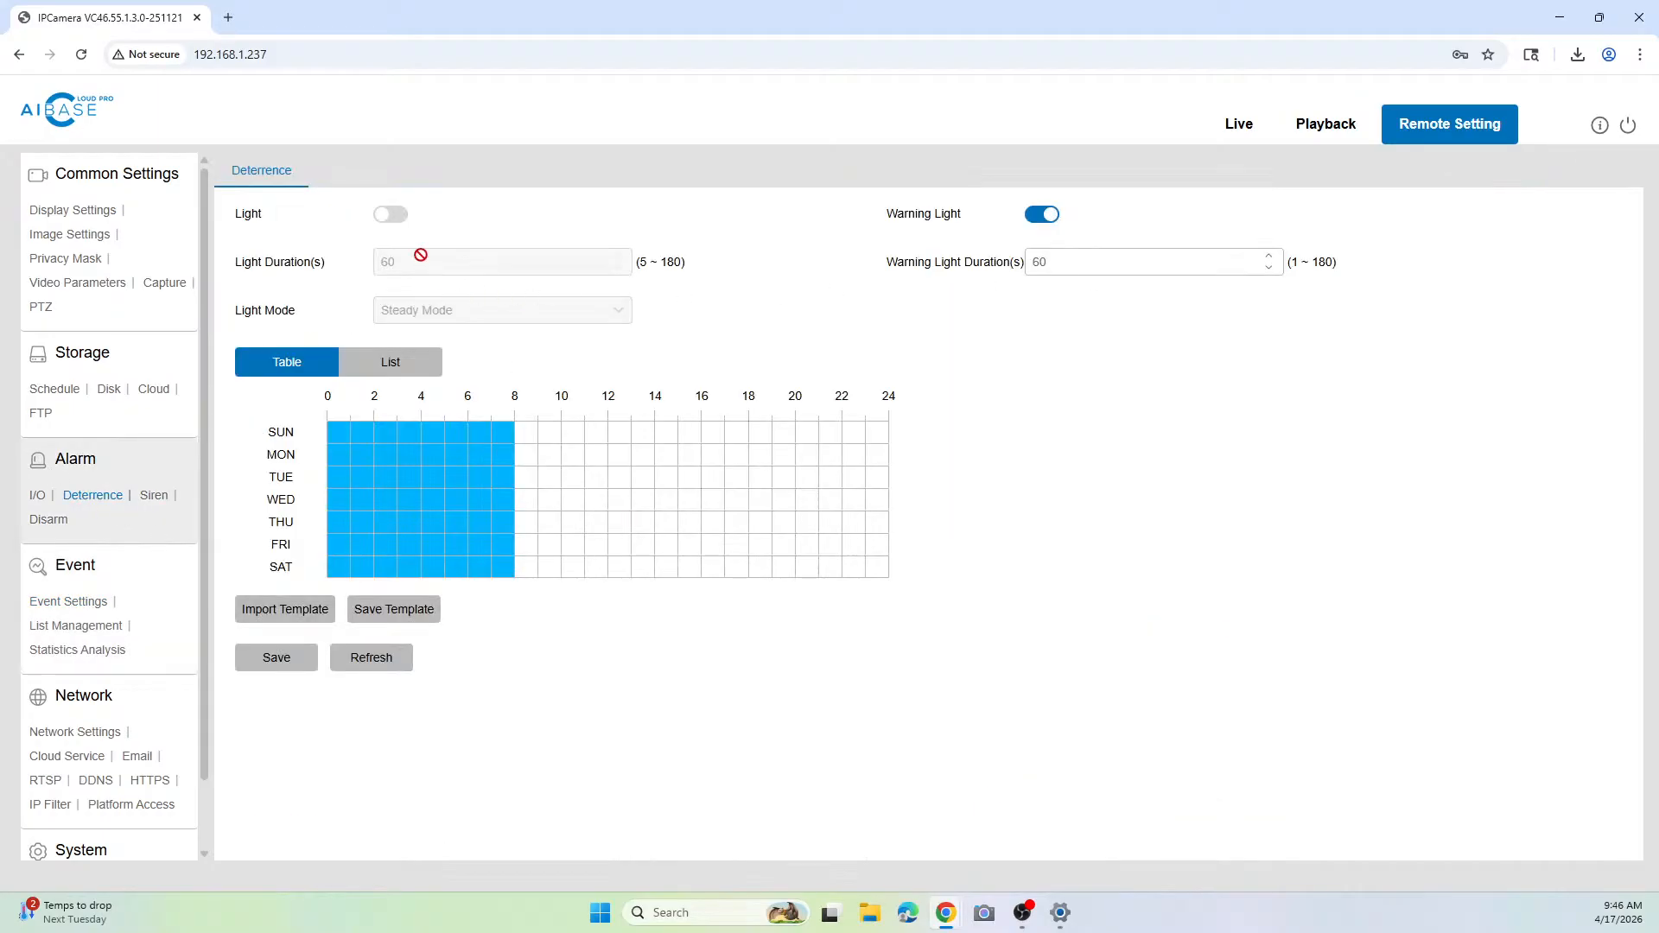
pyautogui.click(155, 498)
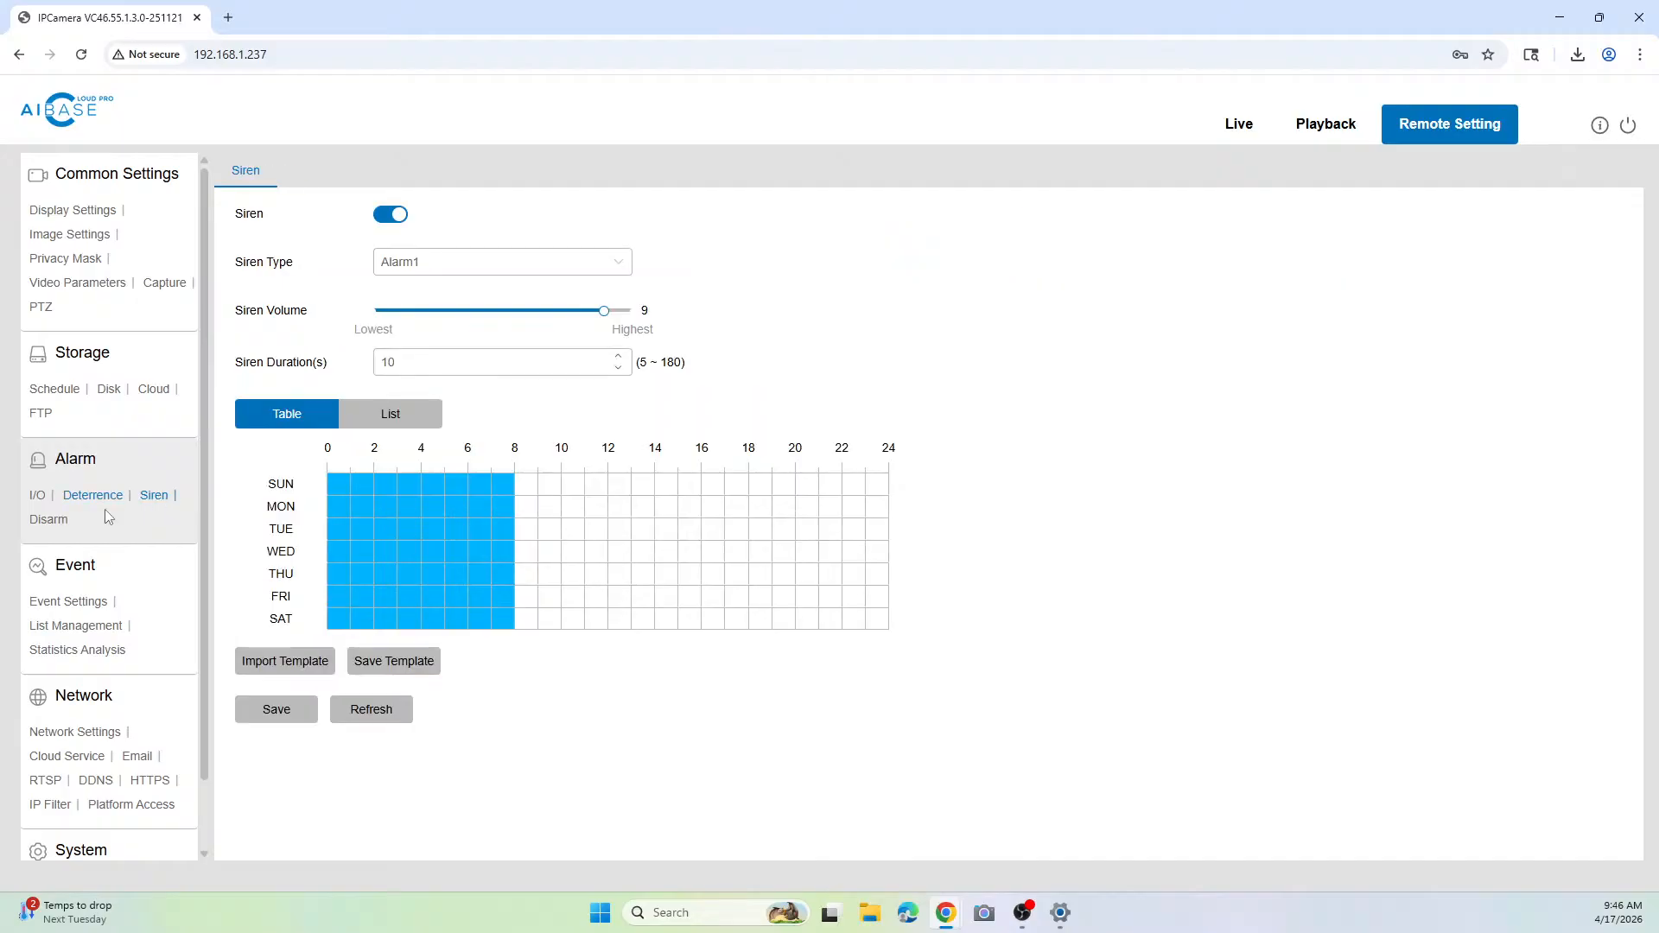
pyautogui.click(51, 522)
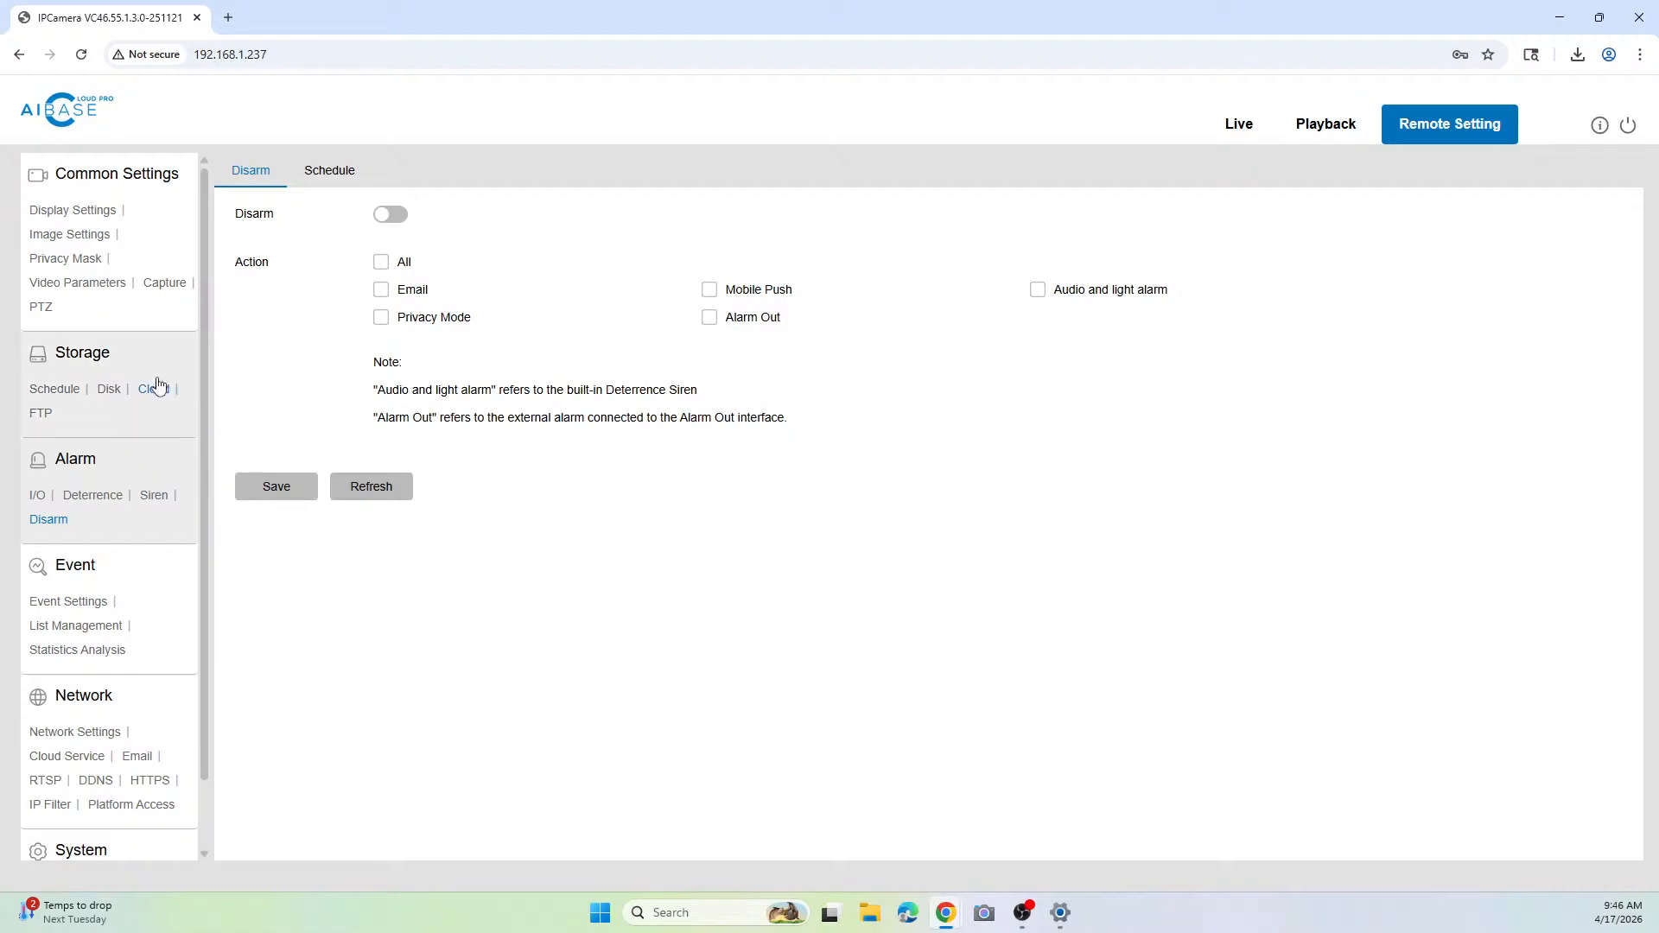
# Step: Return to the event settings and check the alarm linkage of Pedestrian and Vehicle detection
pyautogui.scroll(-1, 121, 586)
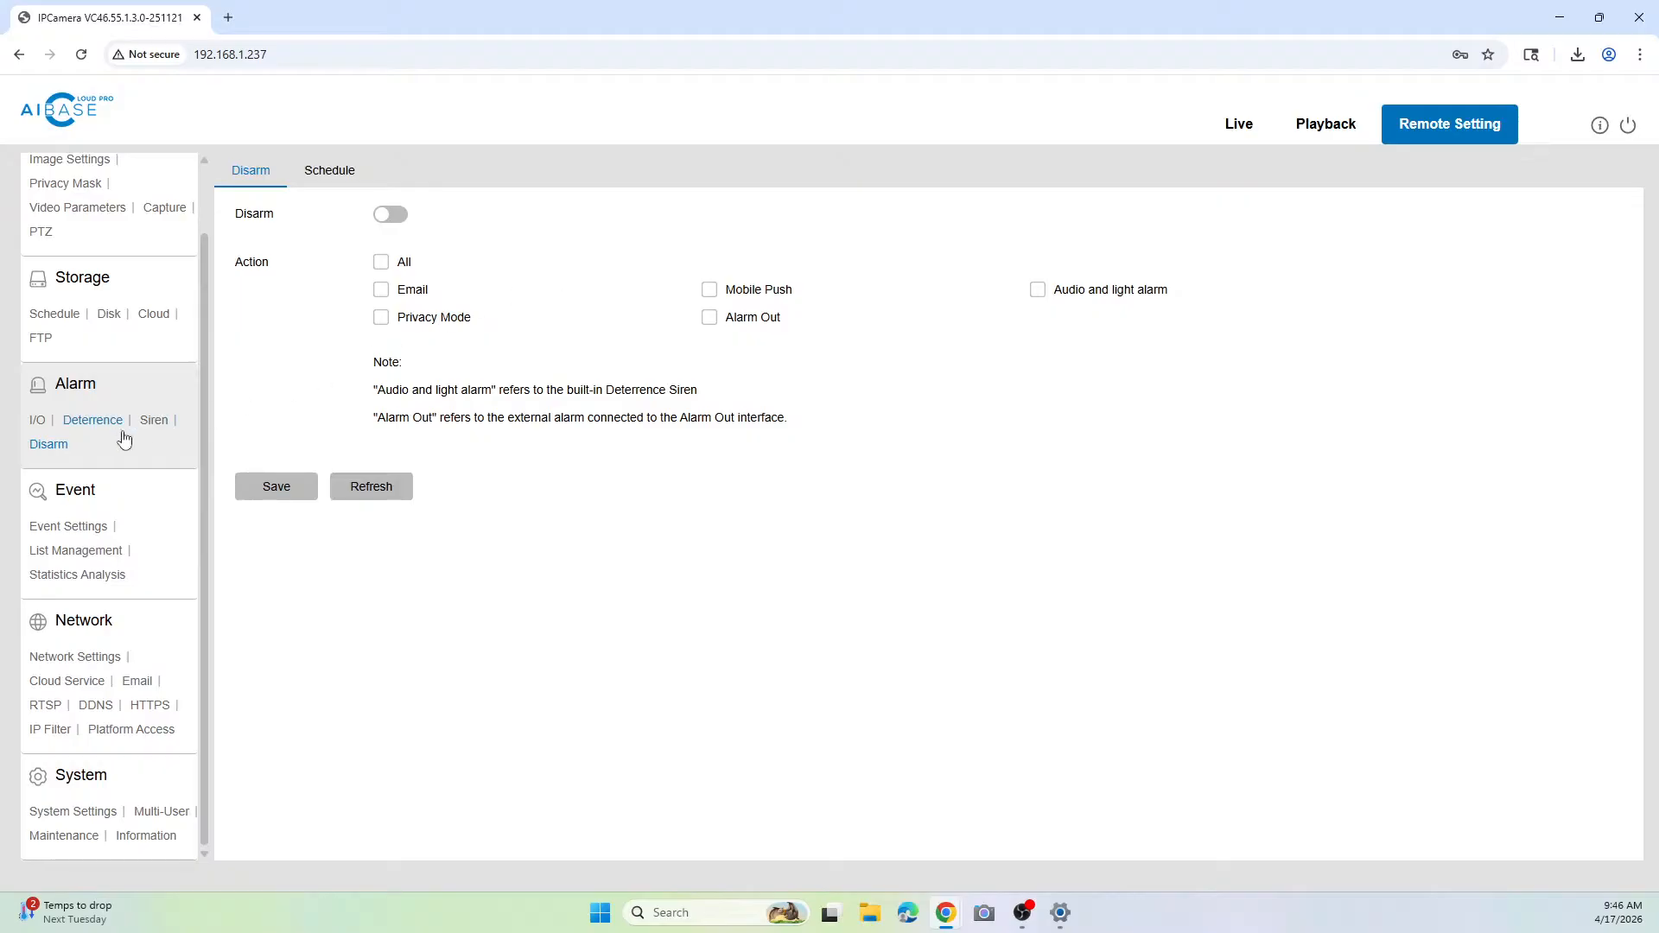
pyautogui.click(87, 529)
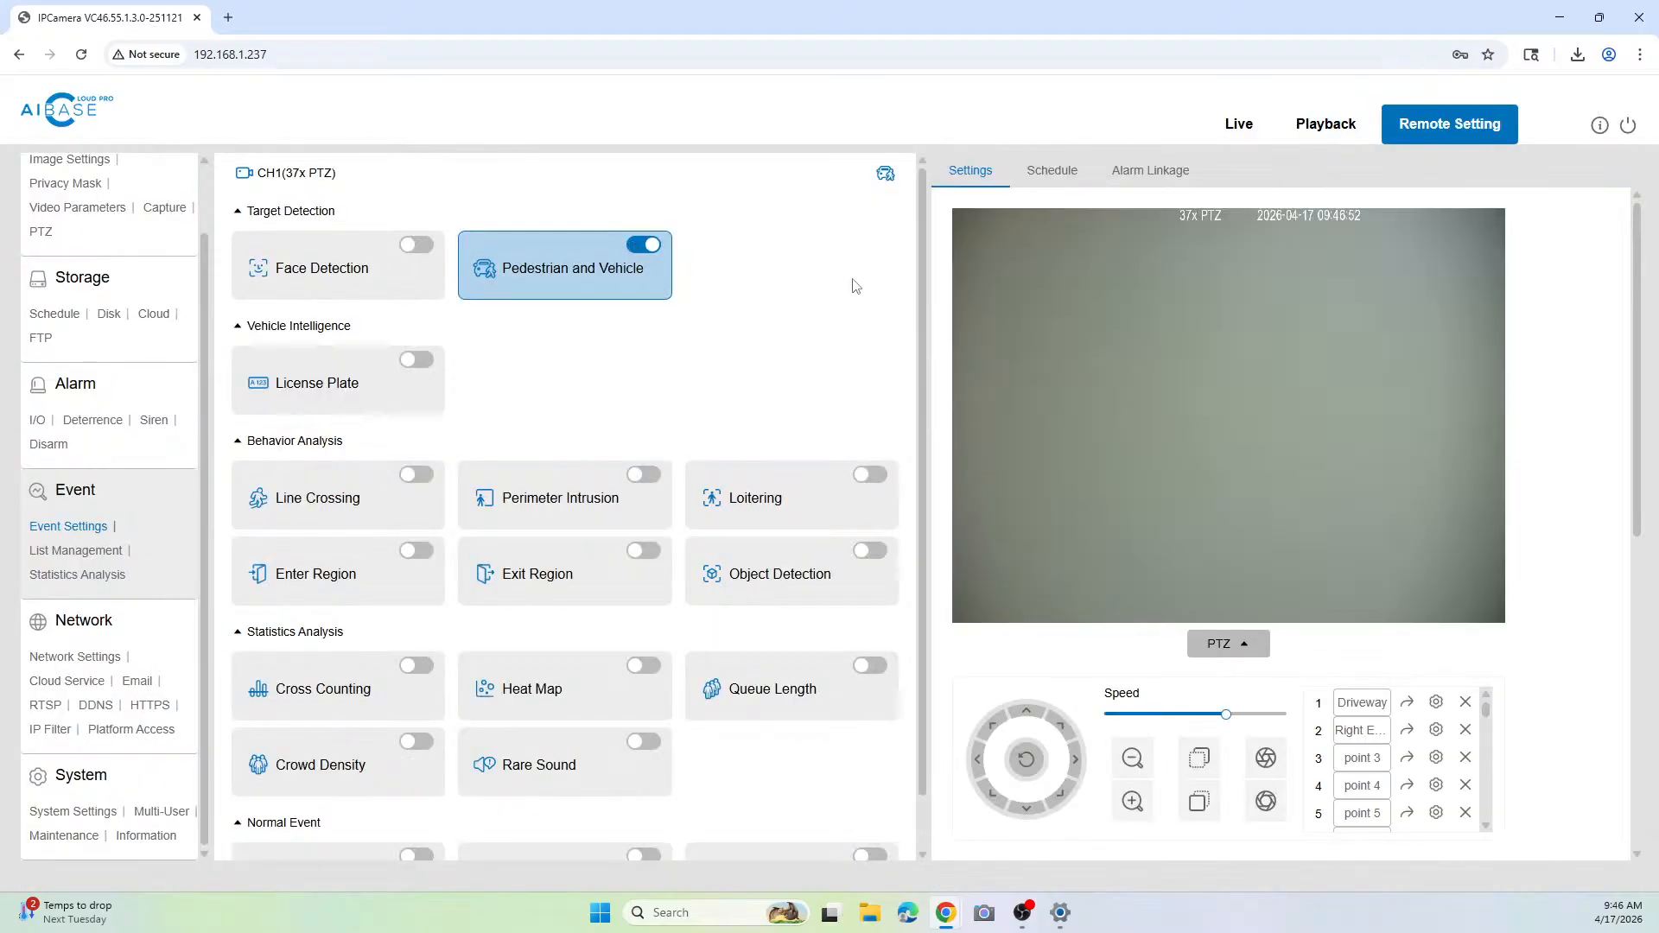
pyautogui.click(1131, 167)
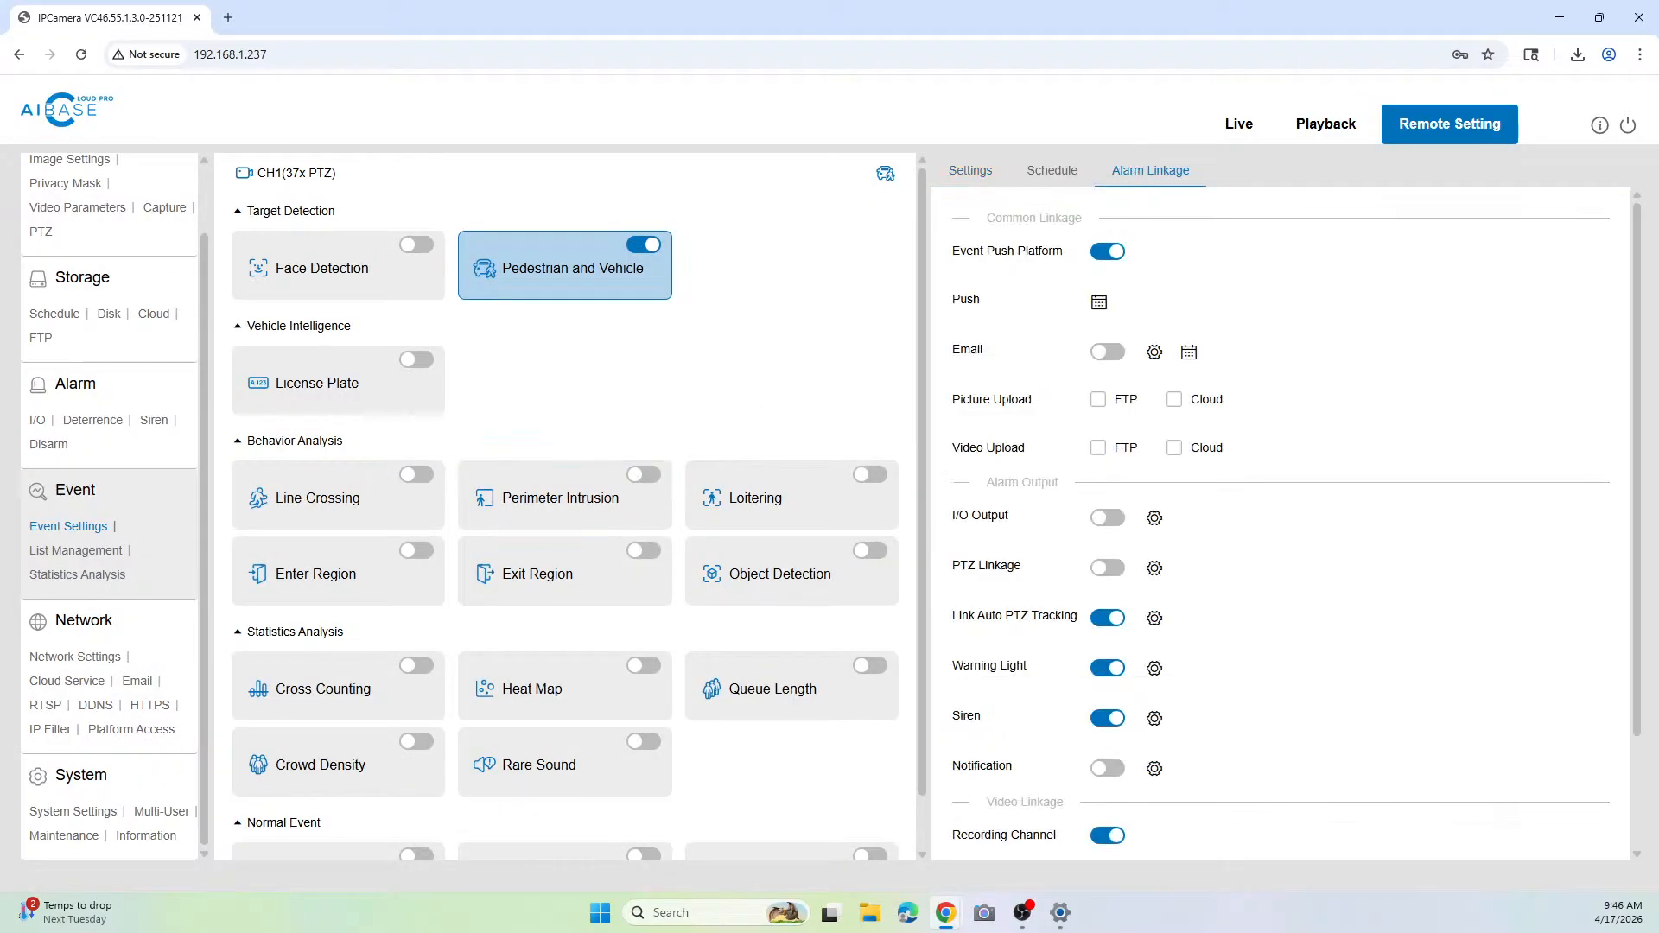